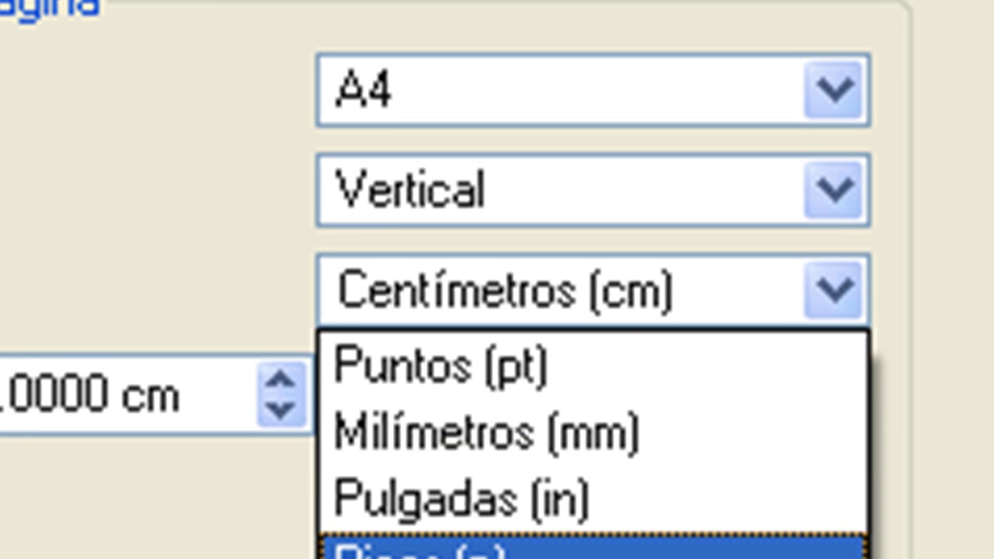
Set the default document units to Centímetros (cm) and the document layout to Página doble in the preferences
left_click(591, 558)
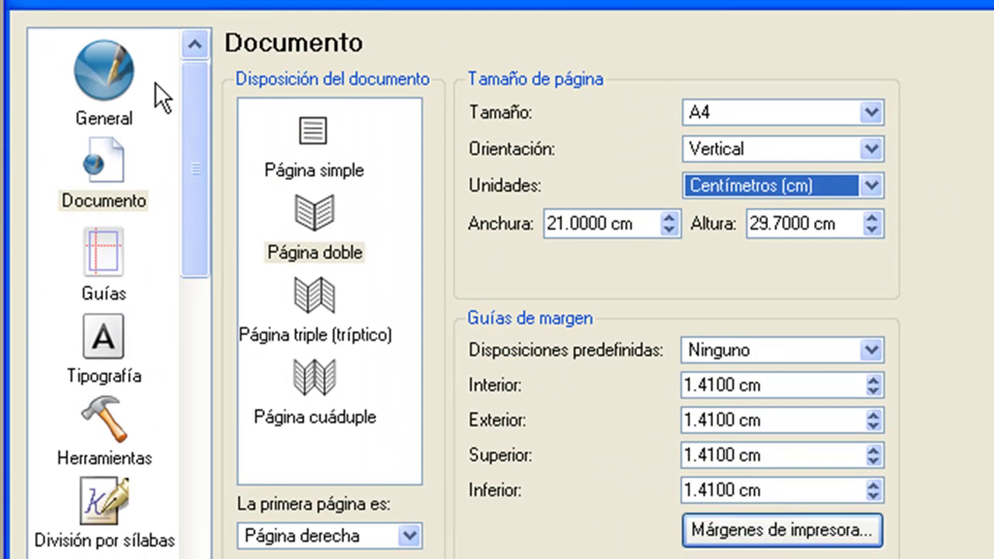
left_click(305, 299)
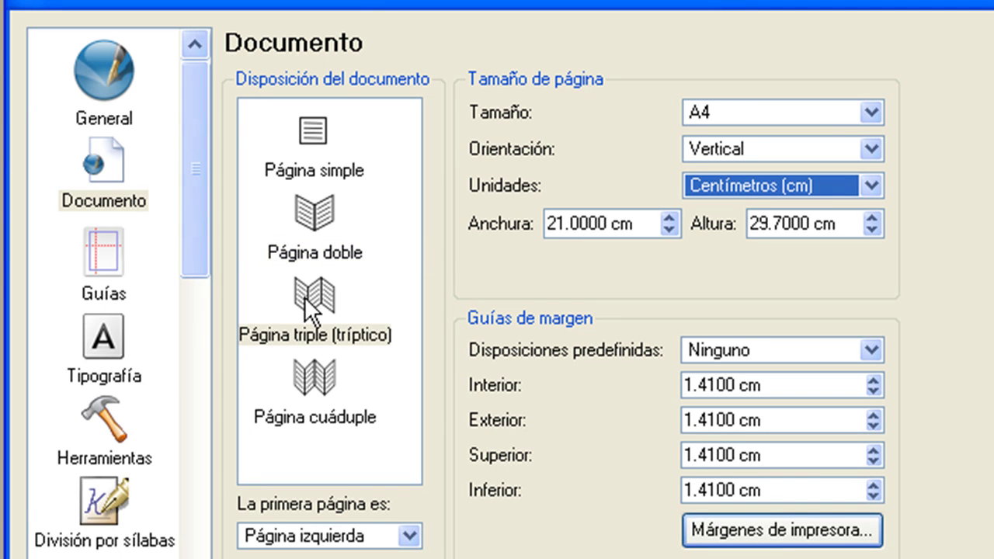
left_click(324, 219)
left_click(319, 137)
left_click(331, 208)
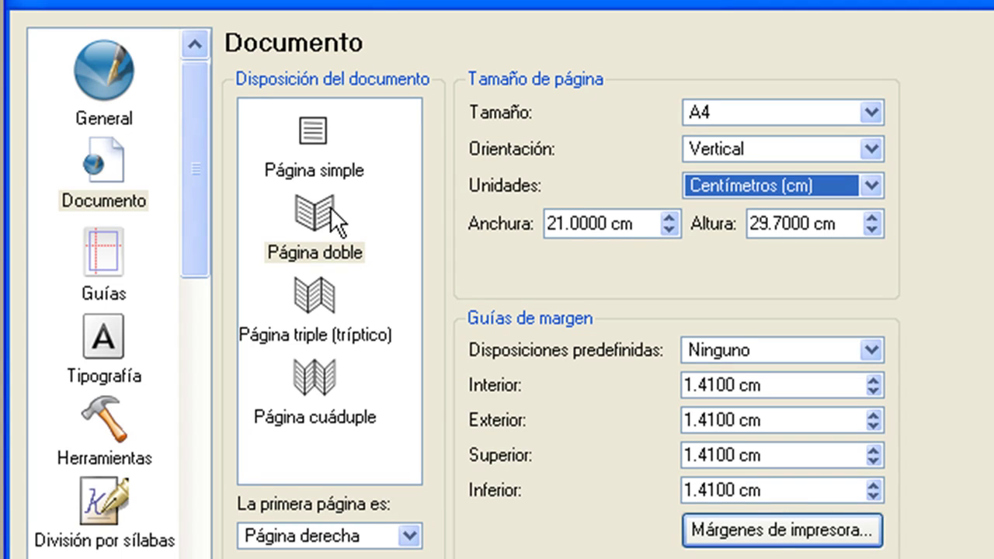
left_click(405, 536)
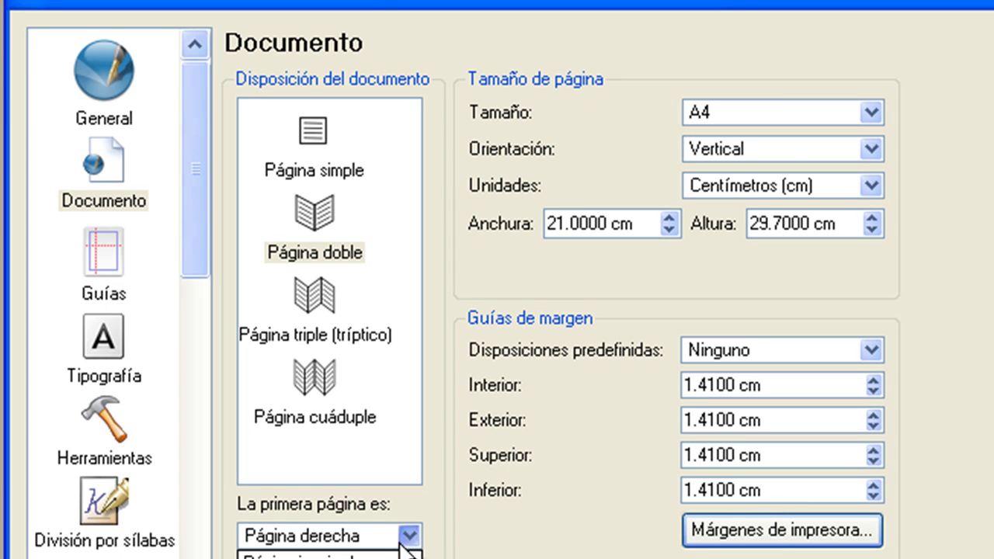
left_click(405, 546)
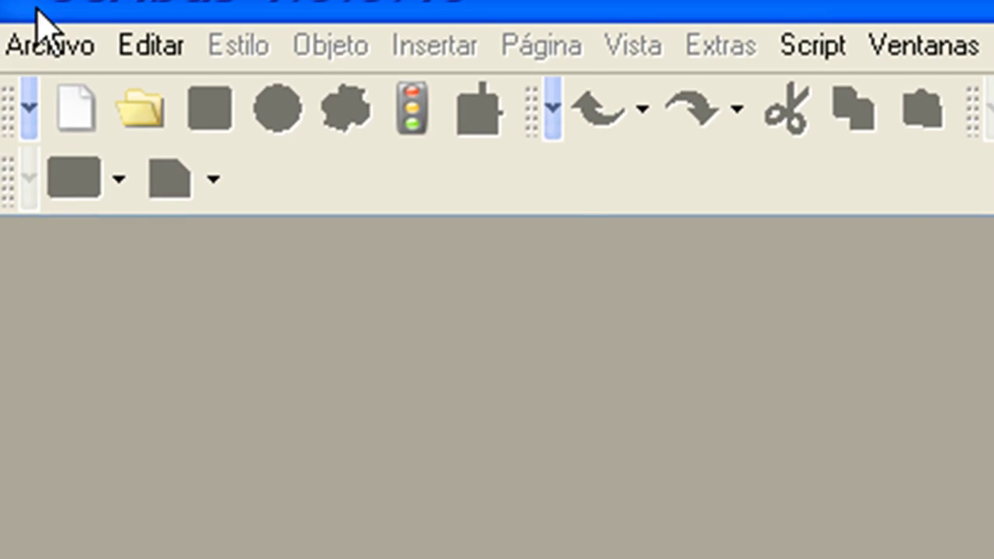
Create a new A4 document with Horizontal orientation, keeping the margins from the preferences
left_click(37, 45)
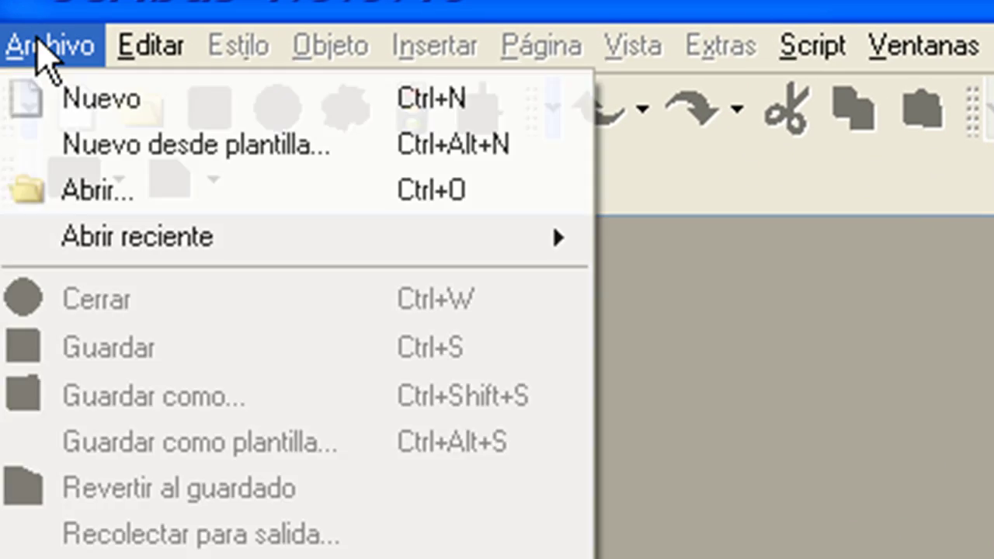
left_click(54, 99)
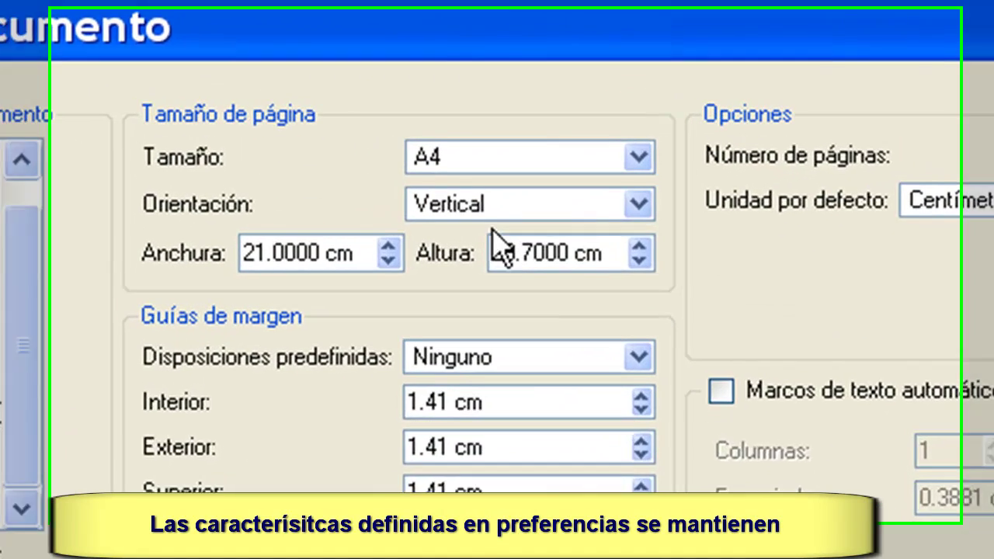
left_click(494, 212)
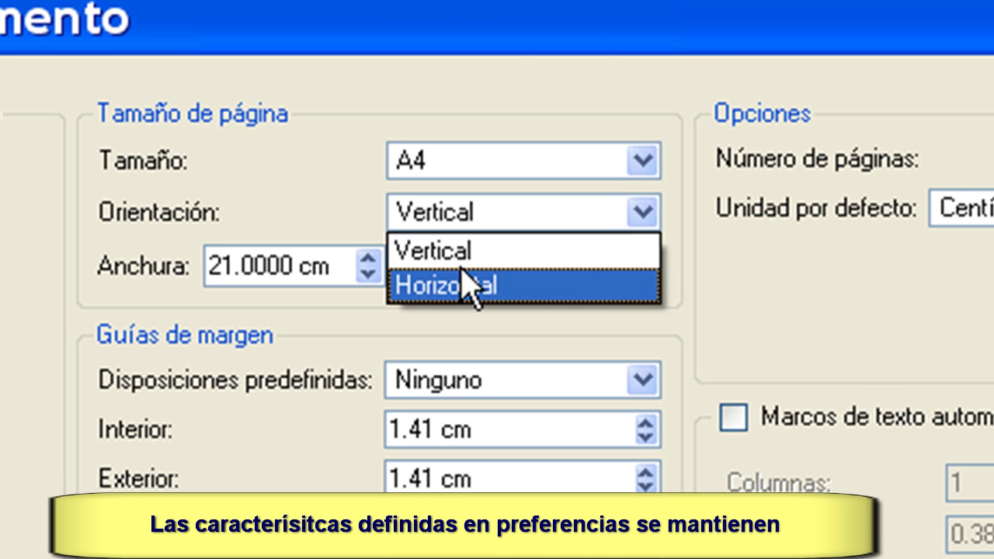
left_click(455, 306)
left_click(491, 219)
left_click(477, 283)
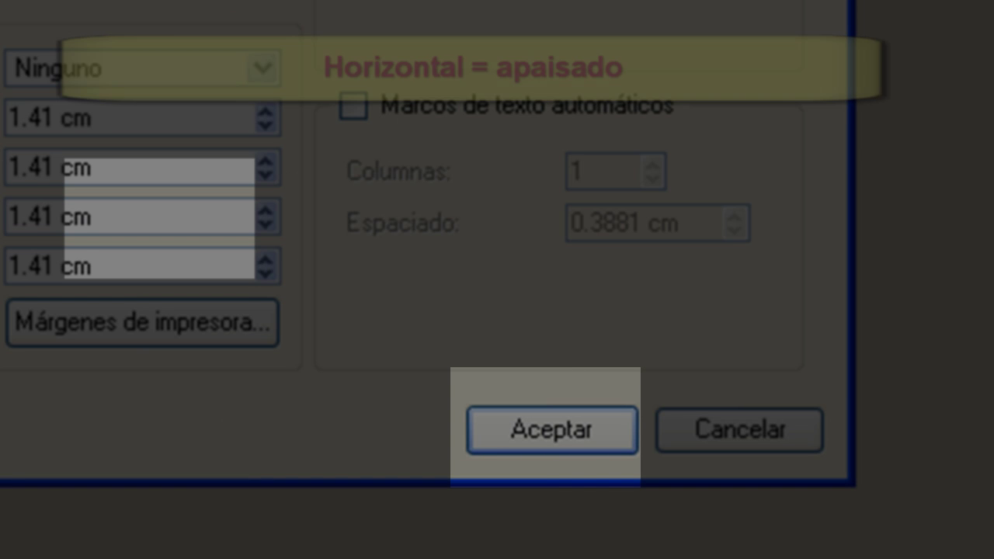
left_click(550, 429)
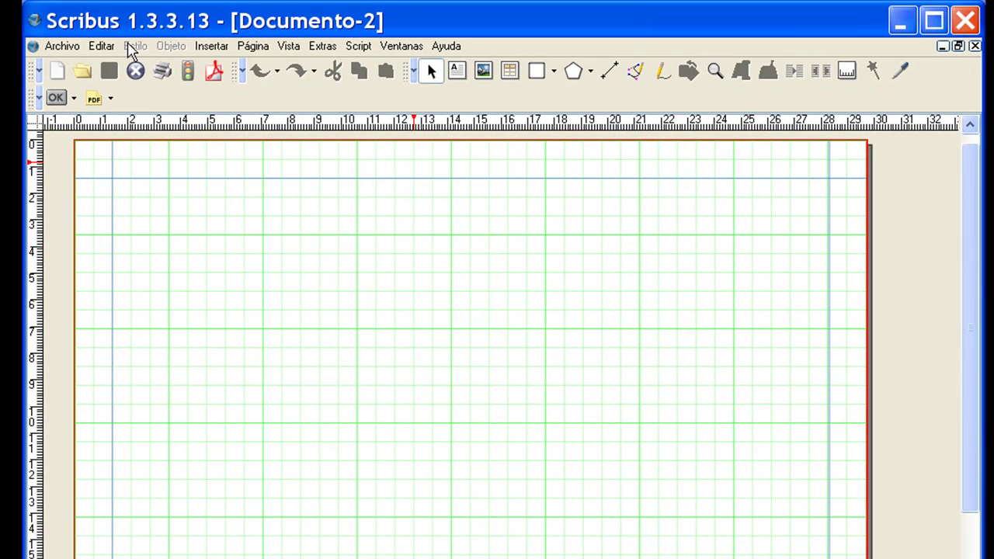
right_click(294, 218)
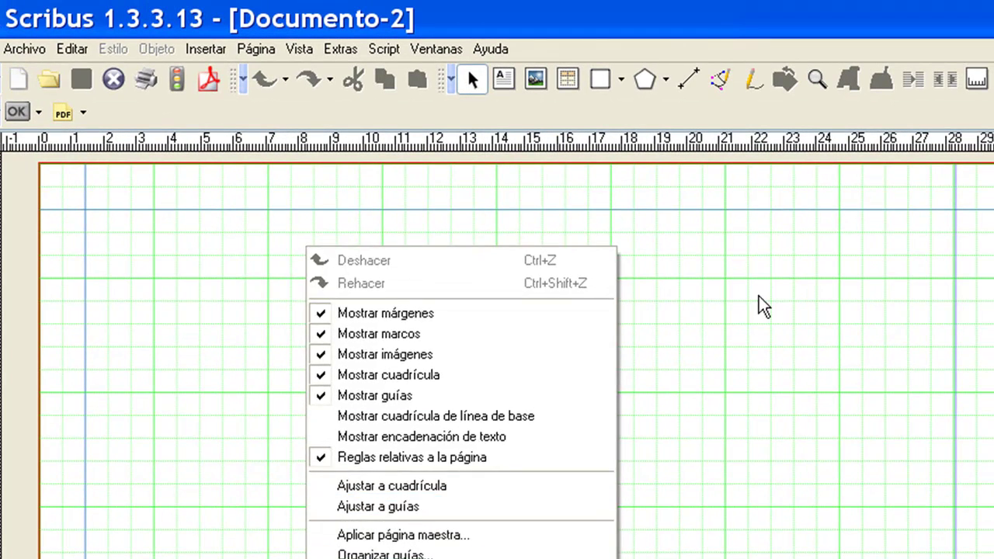
left_click(761, 305)
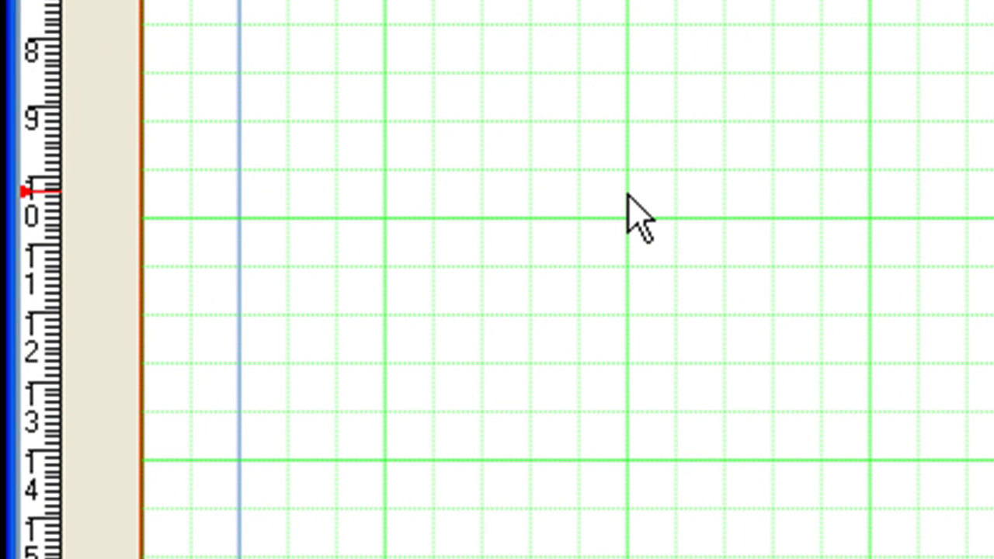
Place a horizontal guide about 10.6 cm down the page and a vertical guide about 14.7 cm across it
scroll(627, 196, "up", 3)
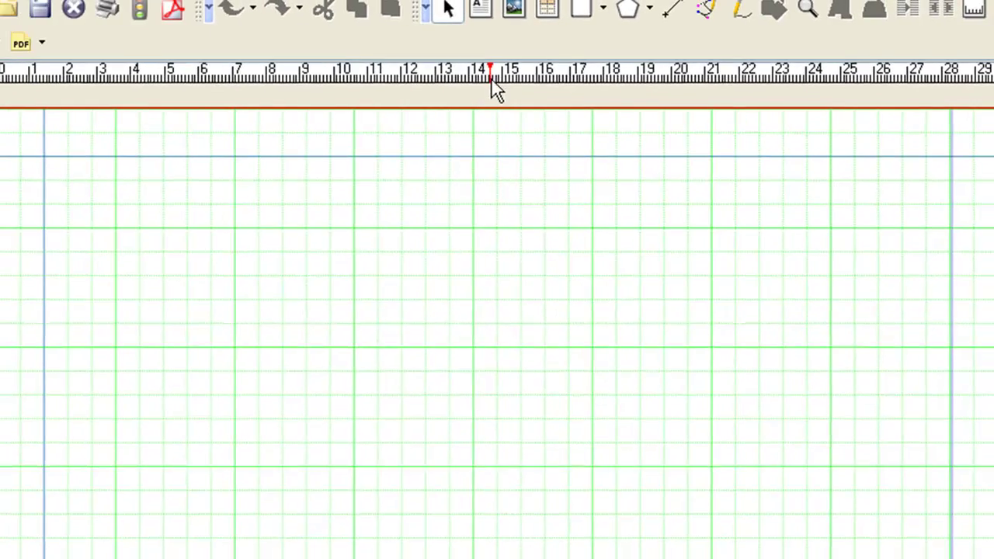
left_click_drag(492, 81, 484, 470)
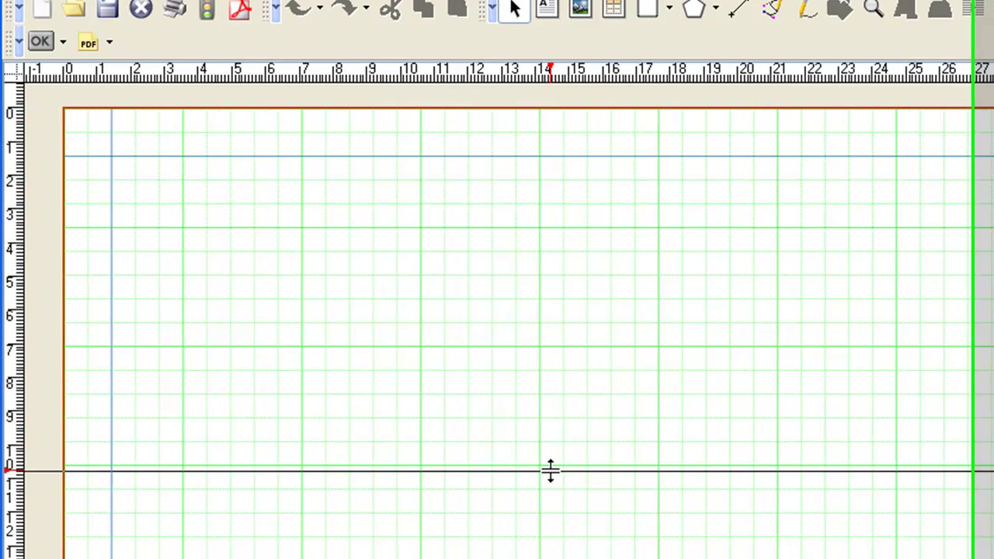
left_click_drag(551, 471, 552, 465)
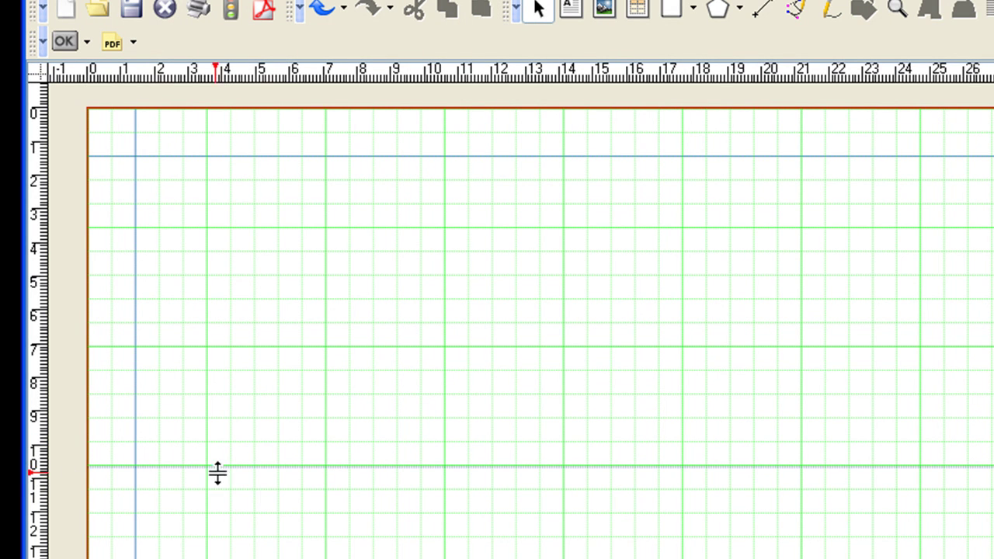
left_click_drag(41, 481, 584, 499)
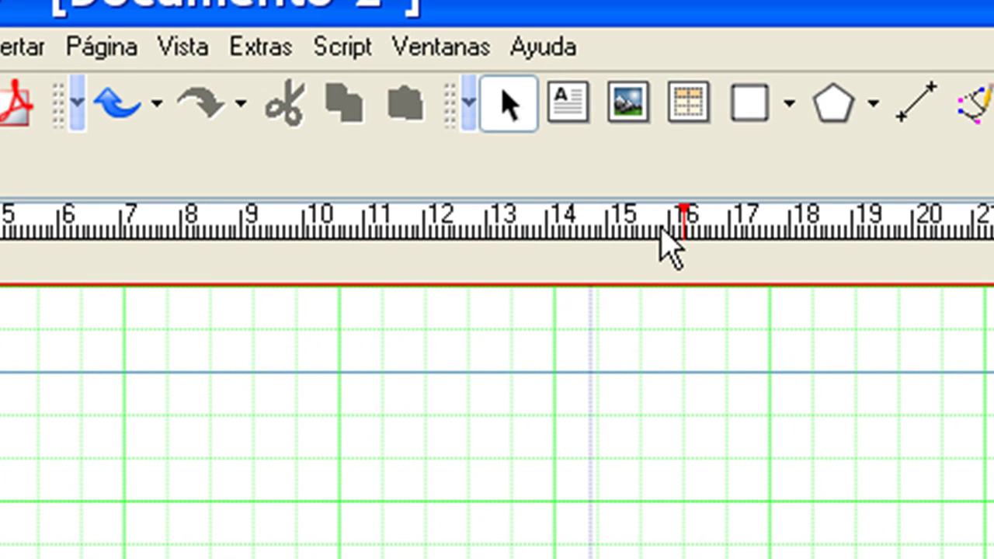
Draw an image frame about 5 × 4.4 cm inside the page's upper-left margin corner and load logo SALVADOR GADEA.jpg from tema 2/recursos_didacticos_scribus
left_click(631, 108)
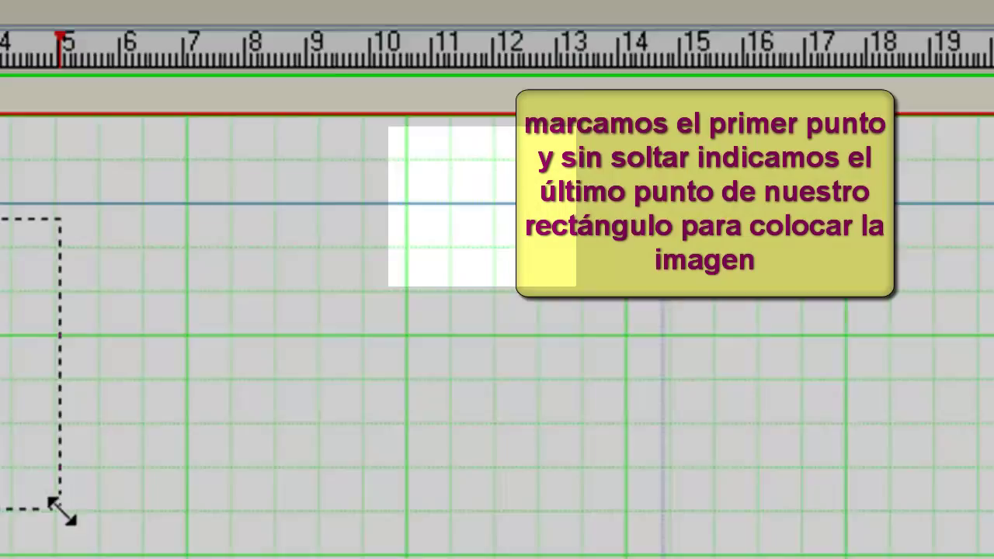
left_click_drag(62, 510, 309, 322)
right_click(215, 214)
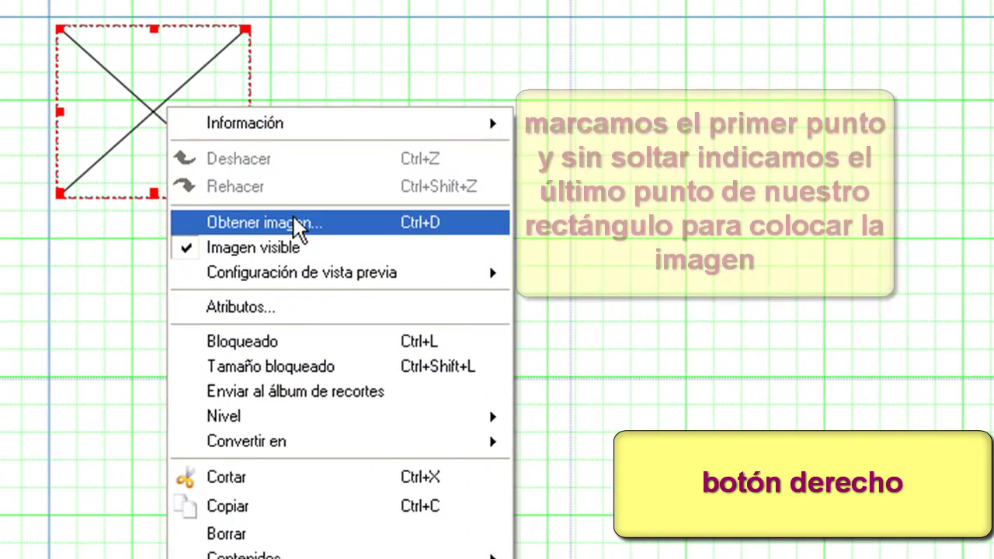
left_click(358, 357)
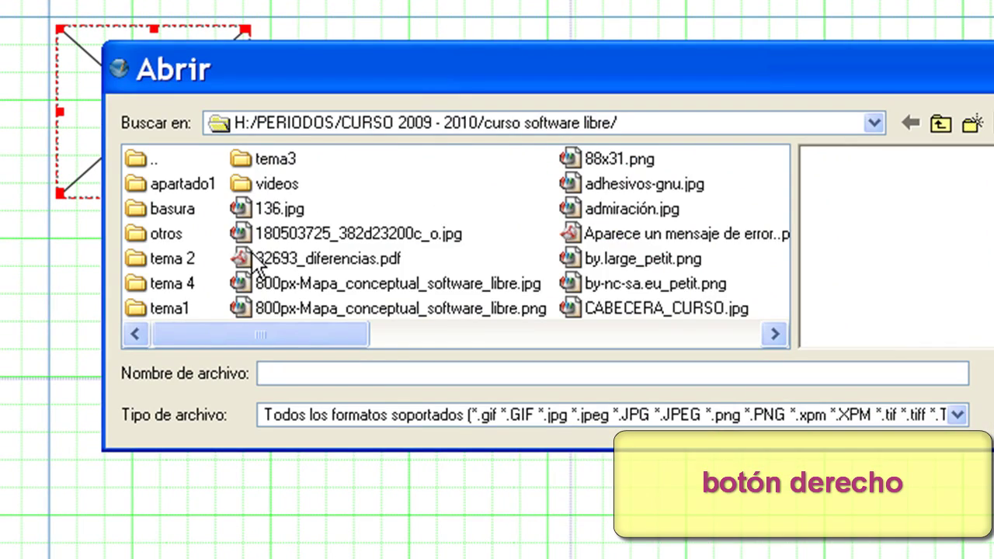
double_click(172, 260)
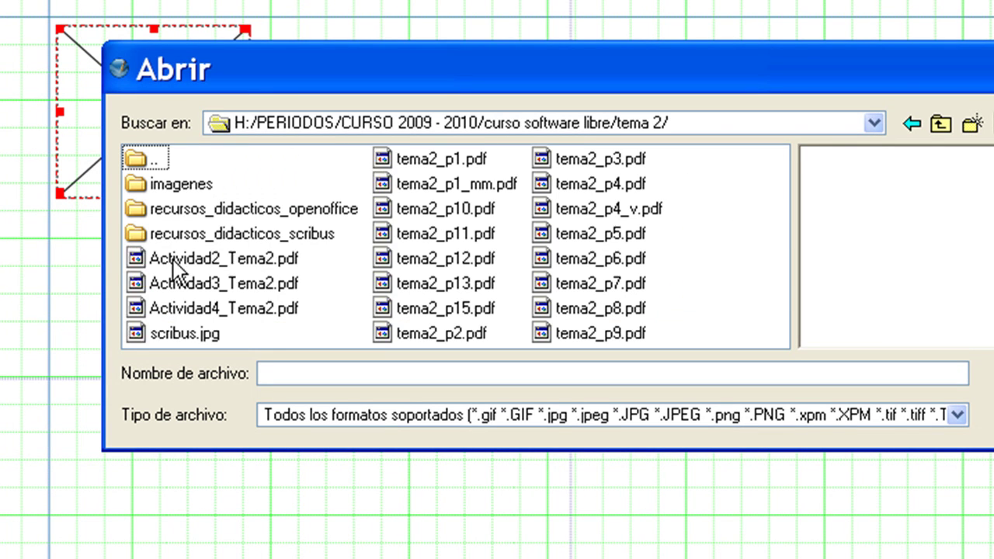
double_click(225, 235)
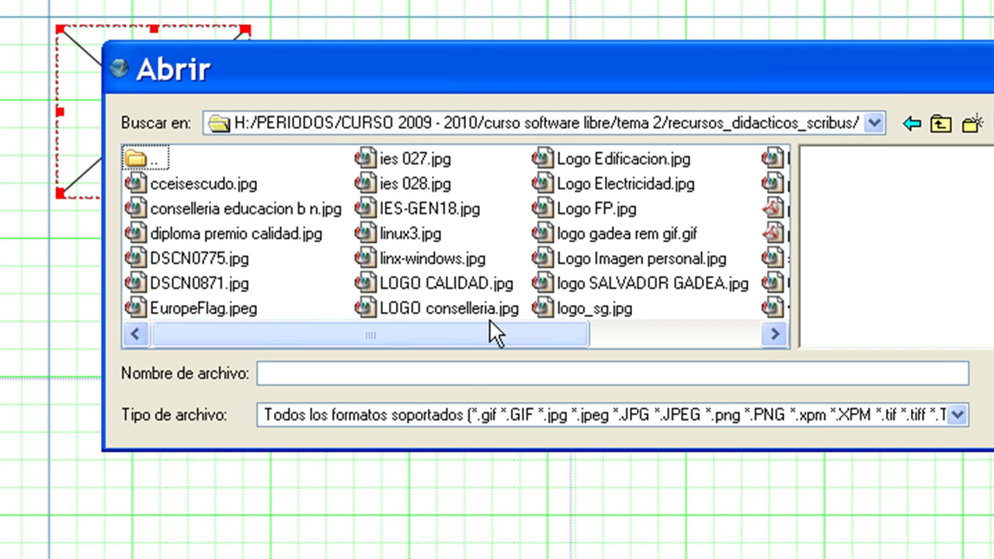
left_click(588, 287)
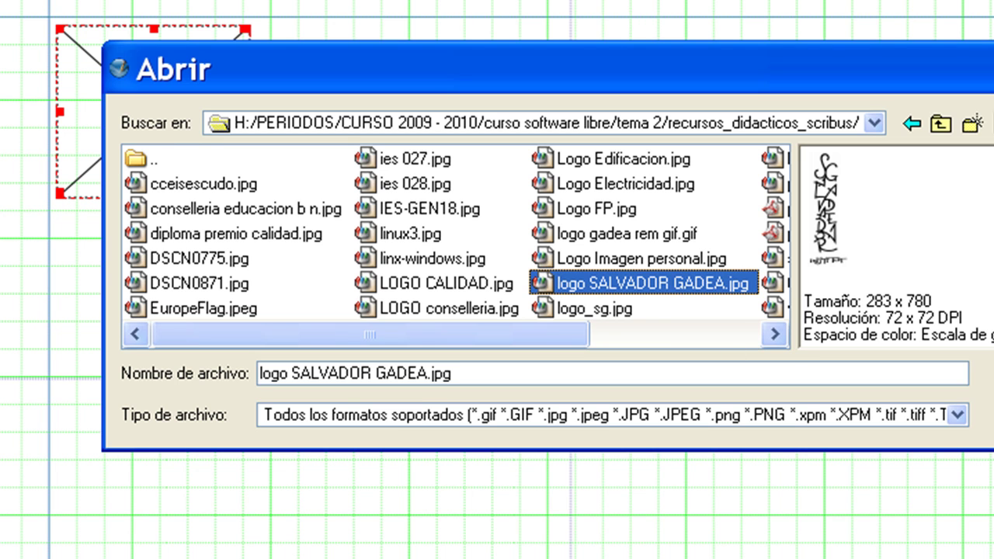
key("Return")
Scale the logo image proportionally to the size of its frame
right_click(201, 92)
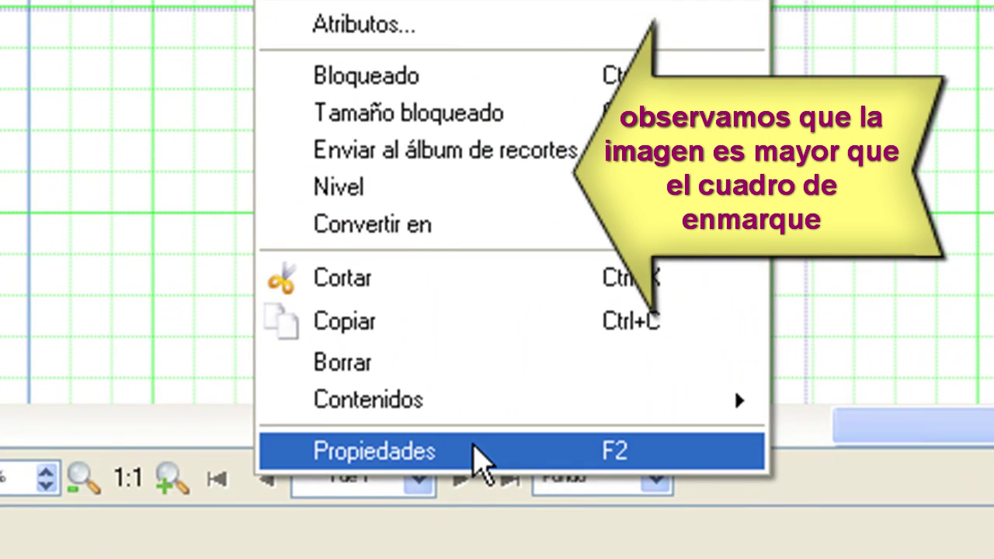
left_click(477, 461)
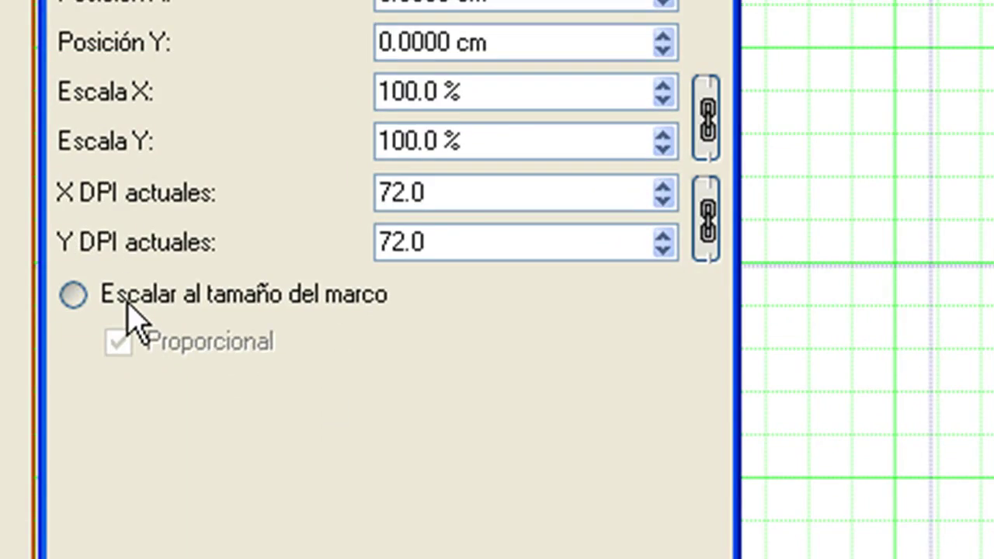
left_click(127, 302)
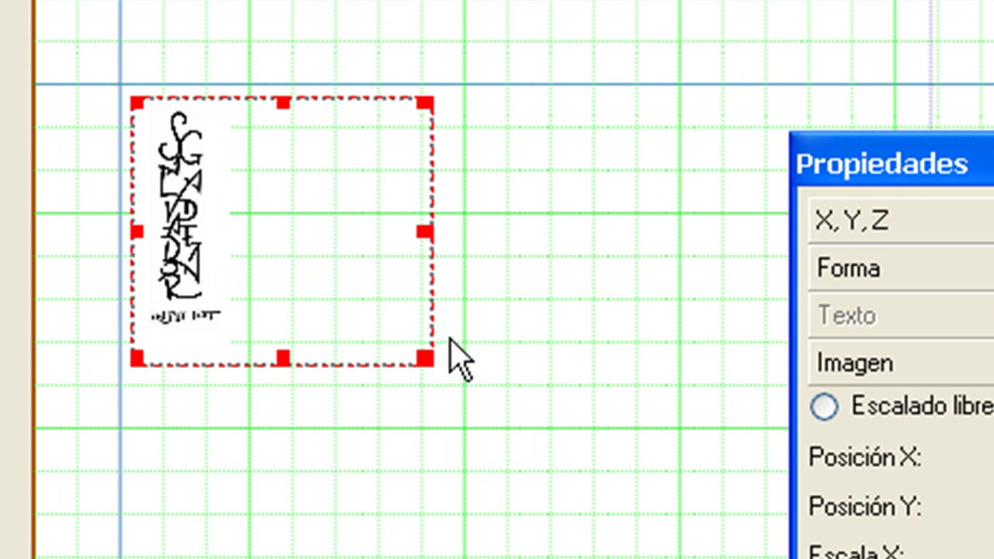
Shrink the logo's frame to about 1.7 × 4 cm and move it closer to the upper-left margin corner
left_click_drag(424, 359, 243, 345)
left_click(334, 186)
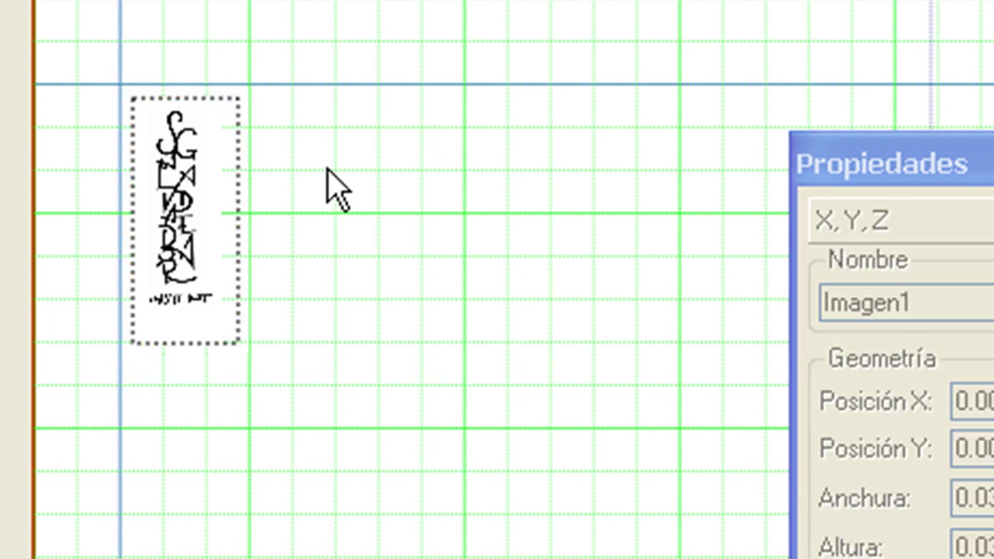
left_click_drag(180, 194, 166, 173)
left_click(395, 290)
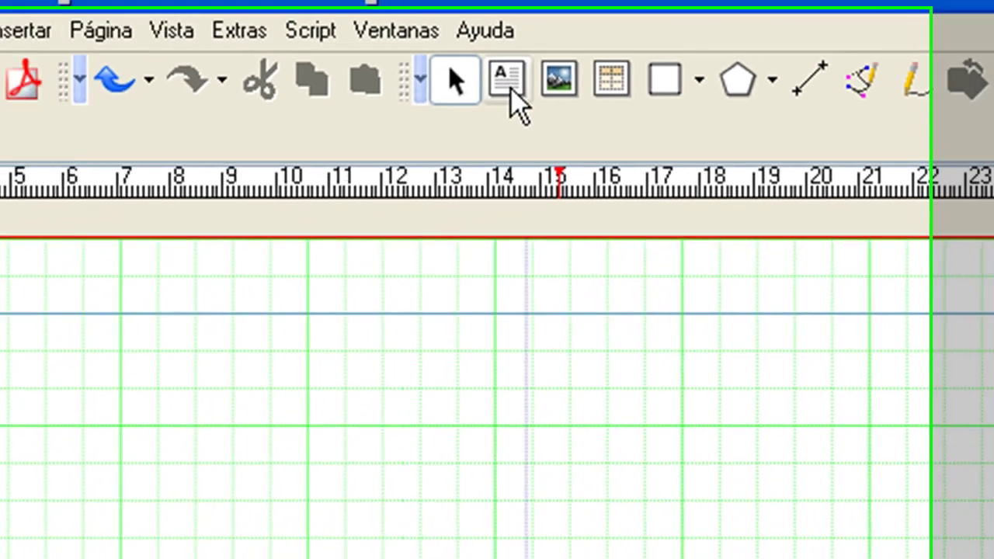
Draw a text frame about 9.5 × 2.4 cm to the right of the logo and open its text for editing
left_click(358, 105)
left_click_drag(124, 298, 570, 412)
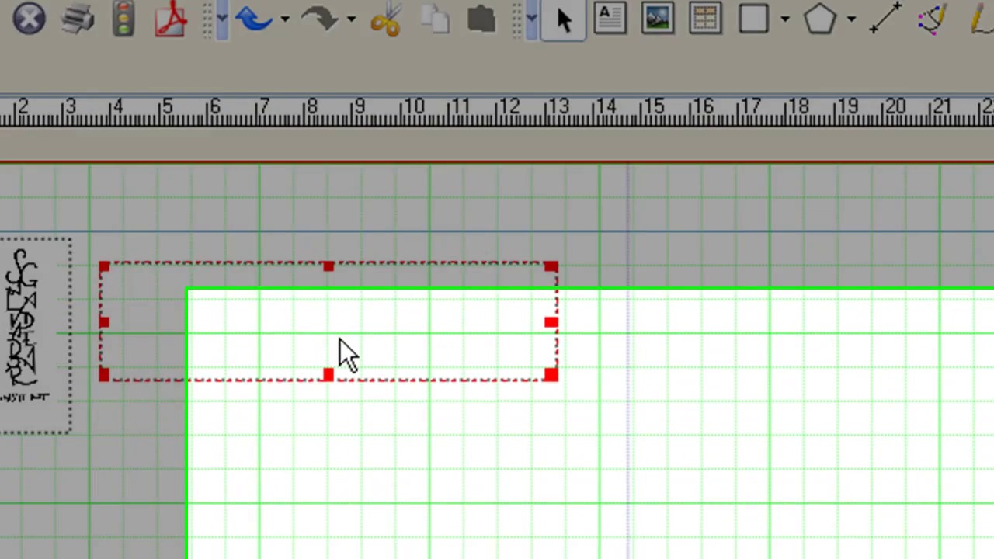
right_click(339, 340)
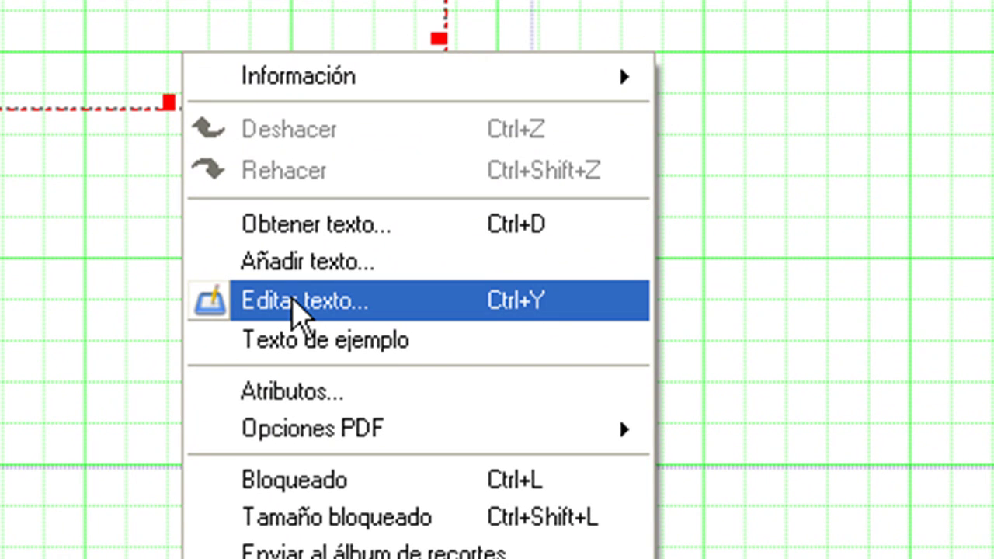
left_click(319, 264)
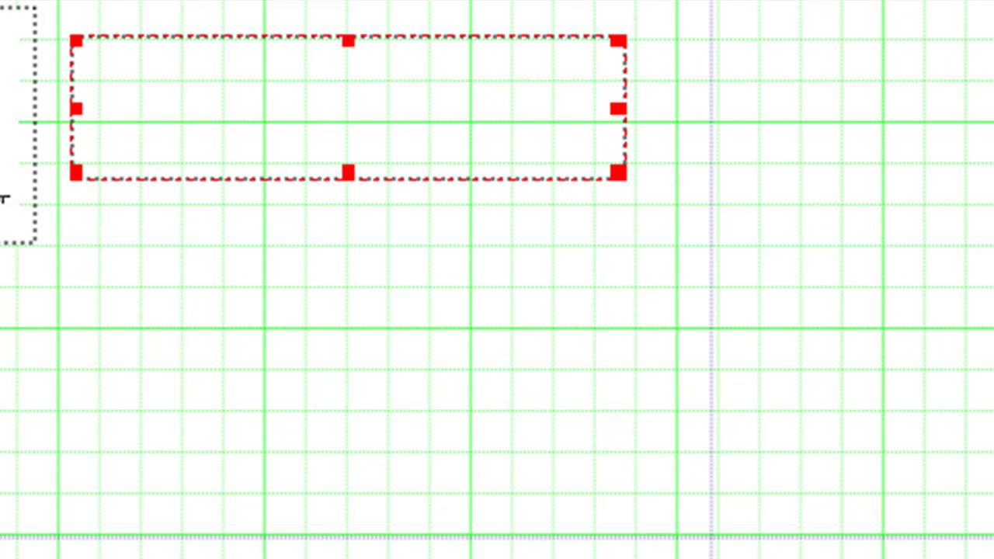
right_click(183, 96)
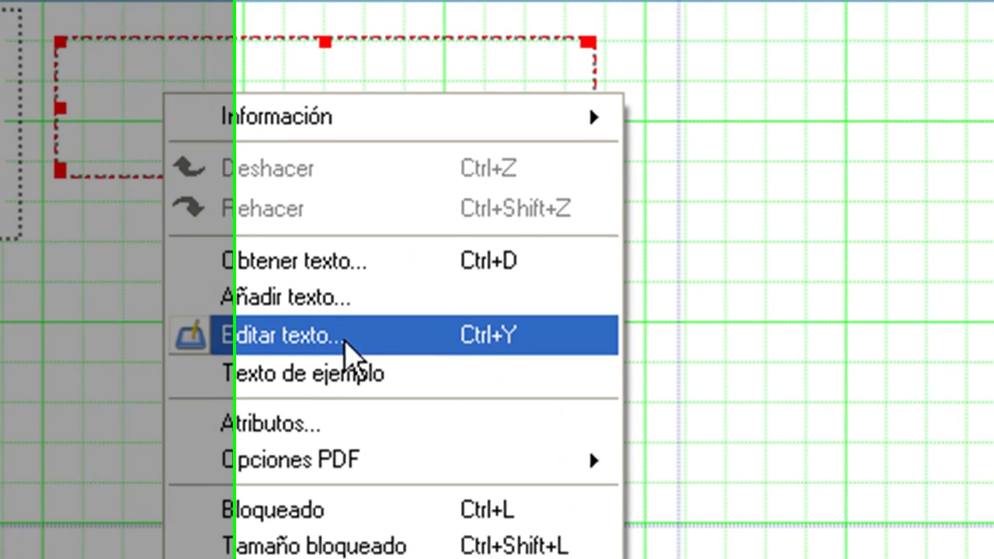
left_click(365, 348)
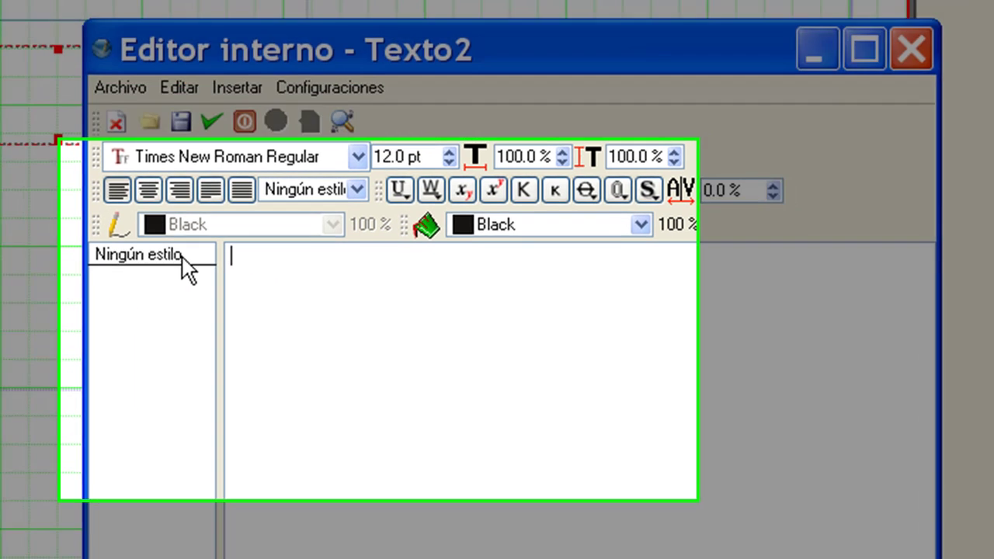
Create a new paragraph style named titulo from the text editor's style settings
left_click(182, 263)
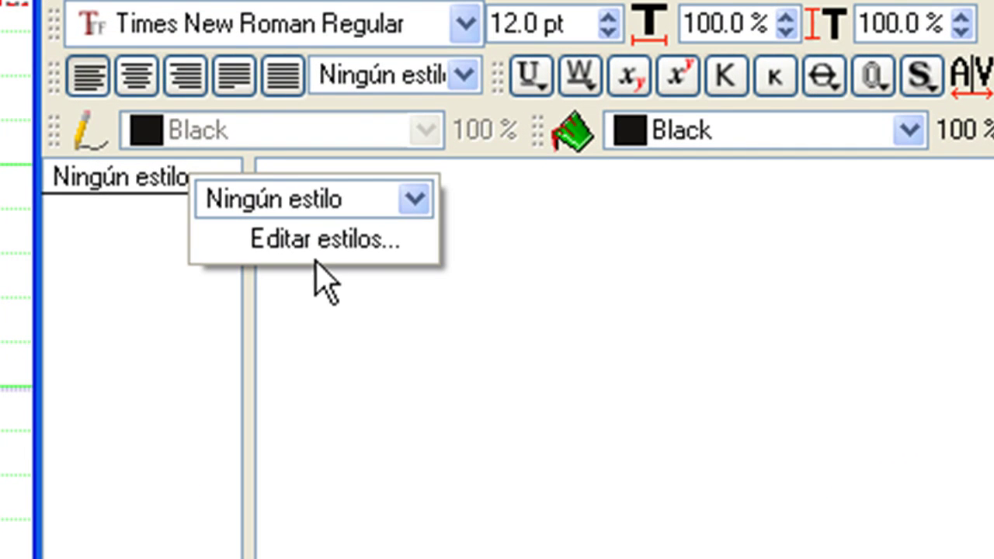
left_click(318, 255)
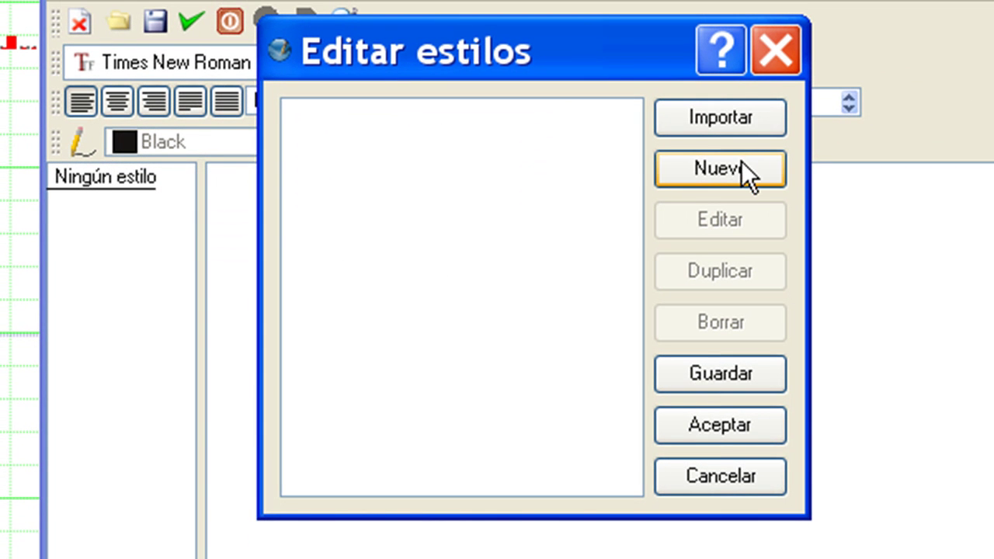
left_click(740, 163)
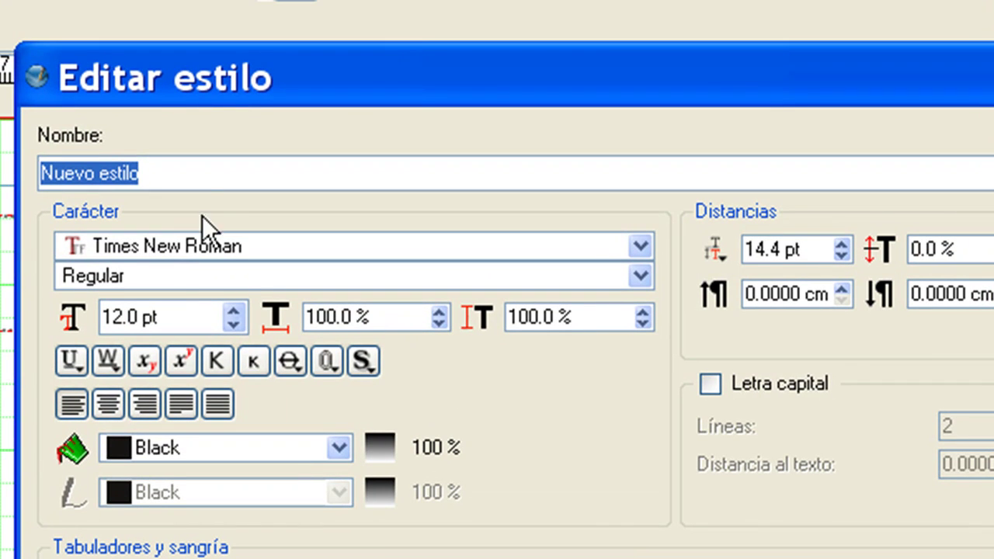
type("titulo")
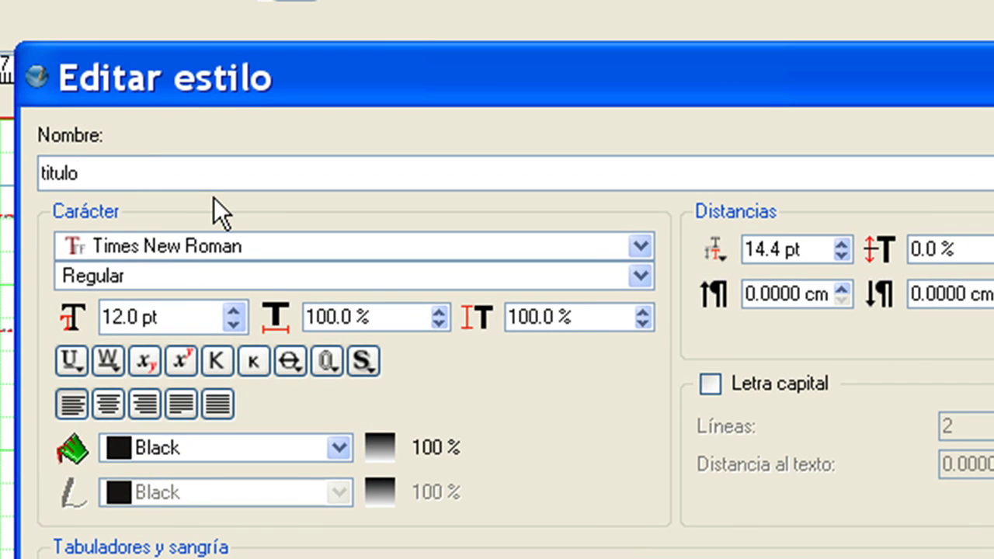
Set the titulo style's font to Verdana Bold Italic
left_click(239, 248)
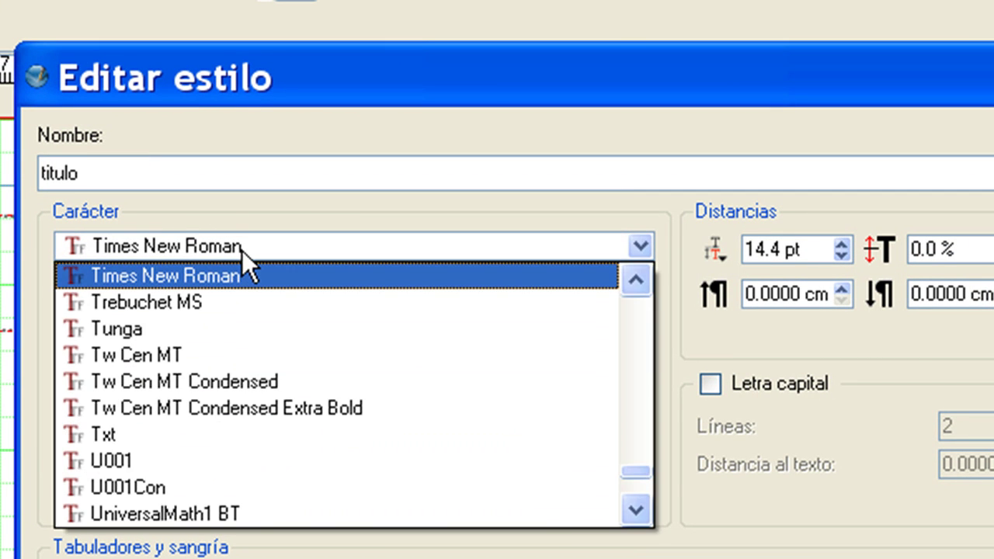
key("v")
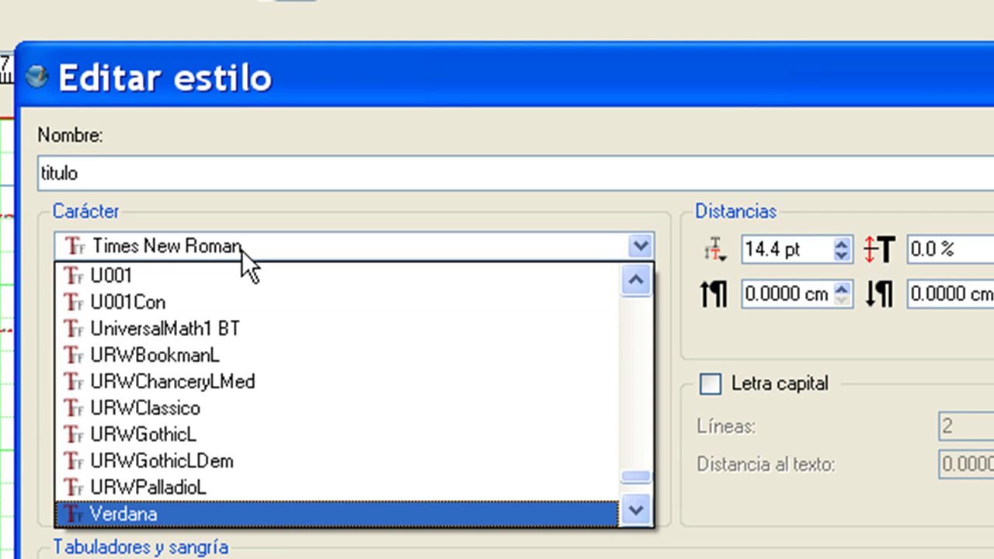
key("Down")
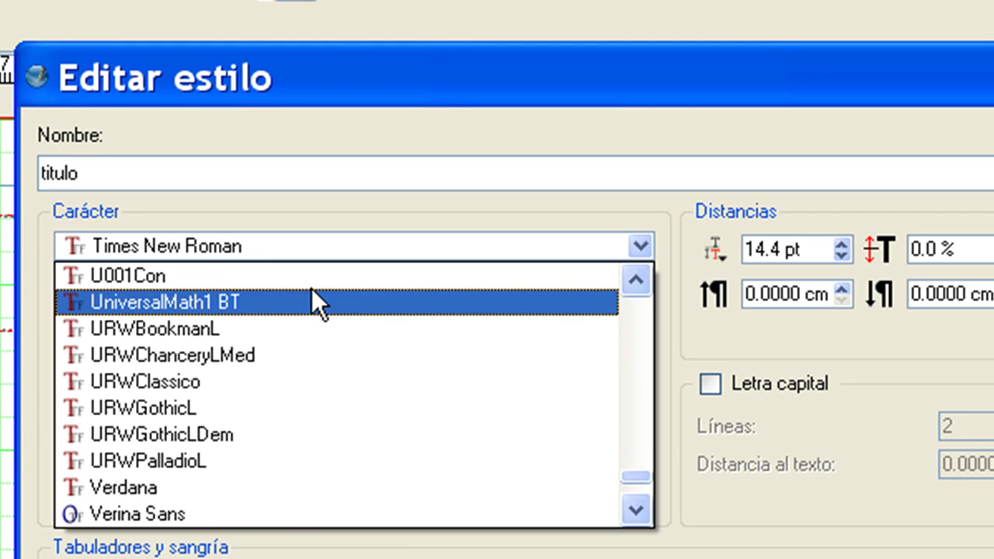
left_click(183, 486)
left_click(576, 280)
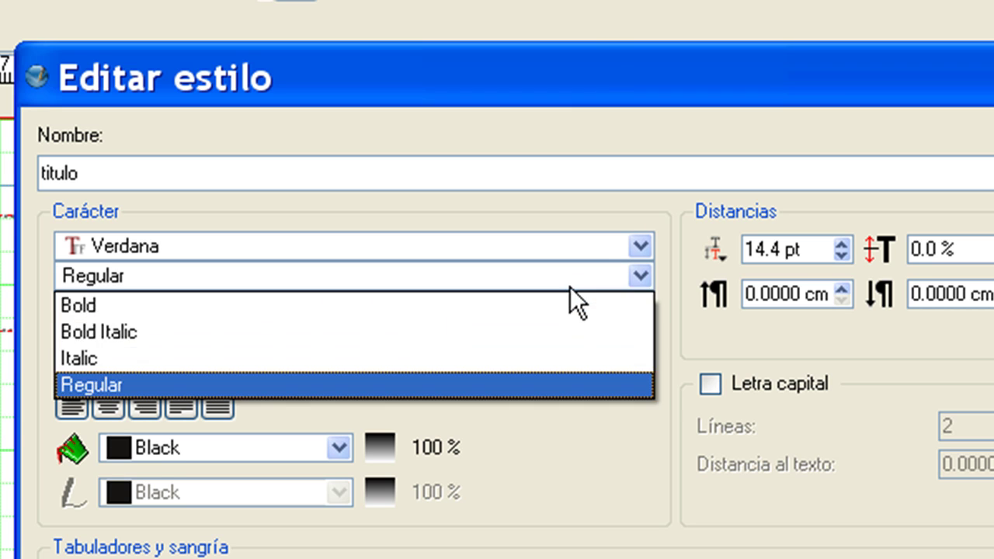
left_click(304, 336)
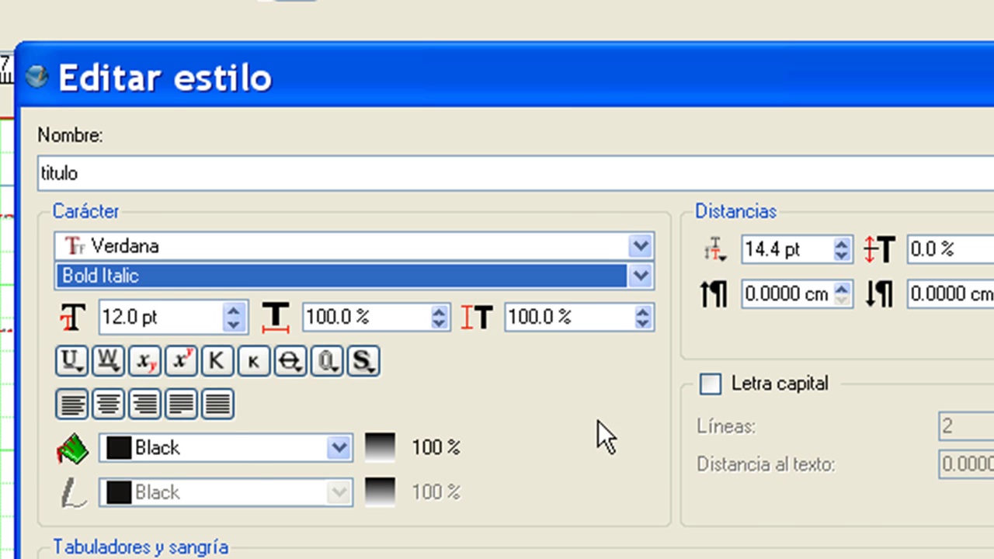
Set the titulo style's font size to 16 pt and its text fill colour to Blue2
left_click(233, 309)
left_click(232, 309)
left_click(232, 309)
left_click(233, 309)
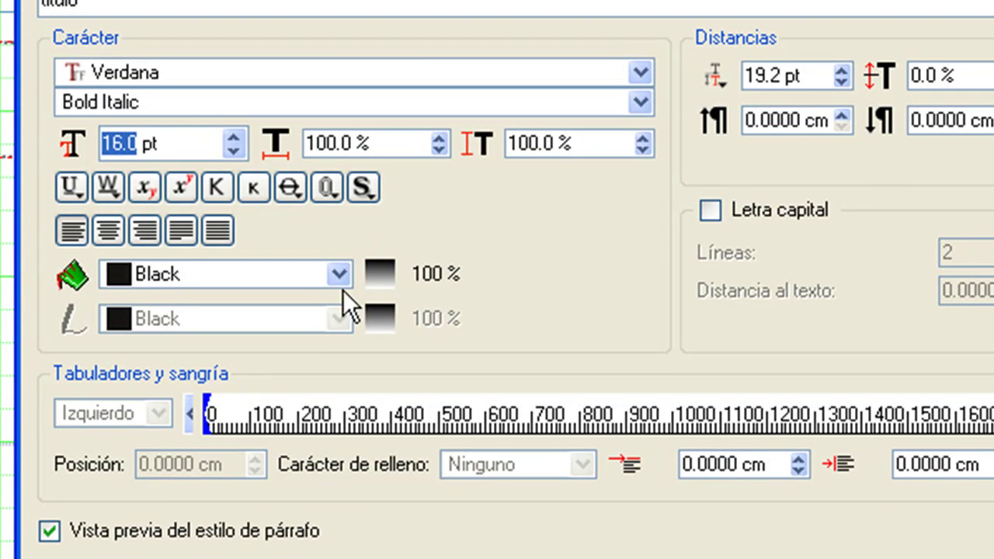
left_click(340, 267)
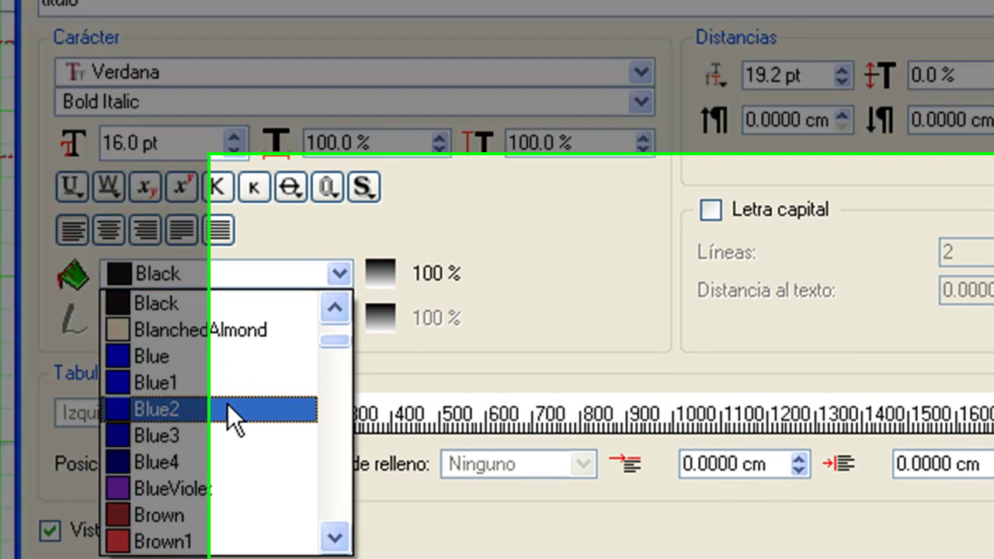
left_click(230, 410)
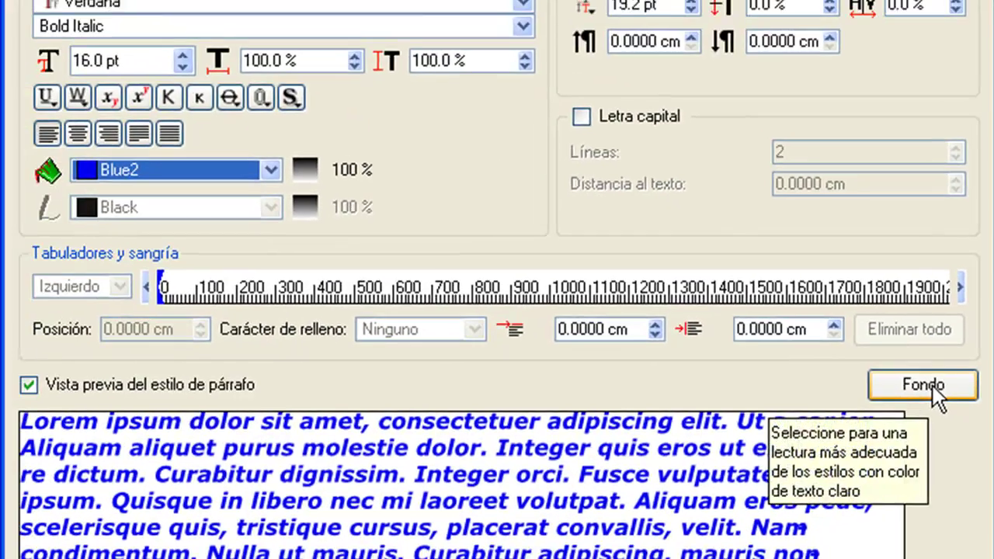
Set the style preview's background to pale yellow (255, 255, 127) and save the titulo style
left_click(930, 371)
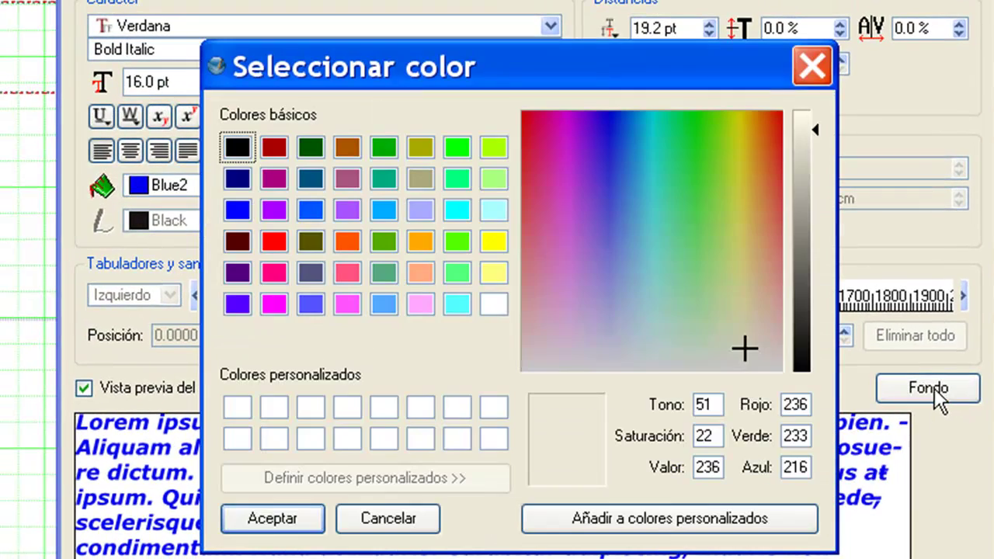
left_click(493, 271)
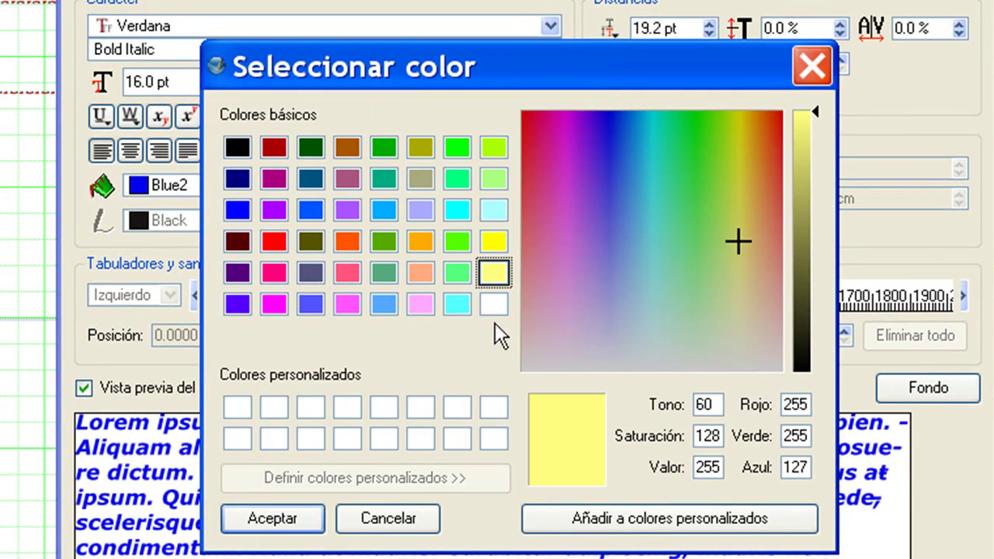
left_click(258, 515)
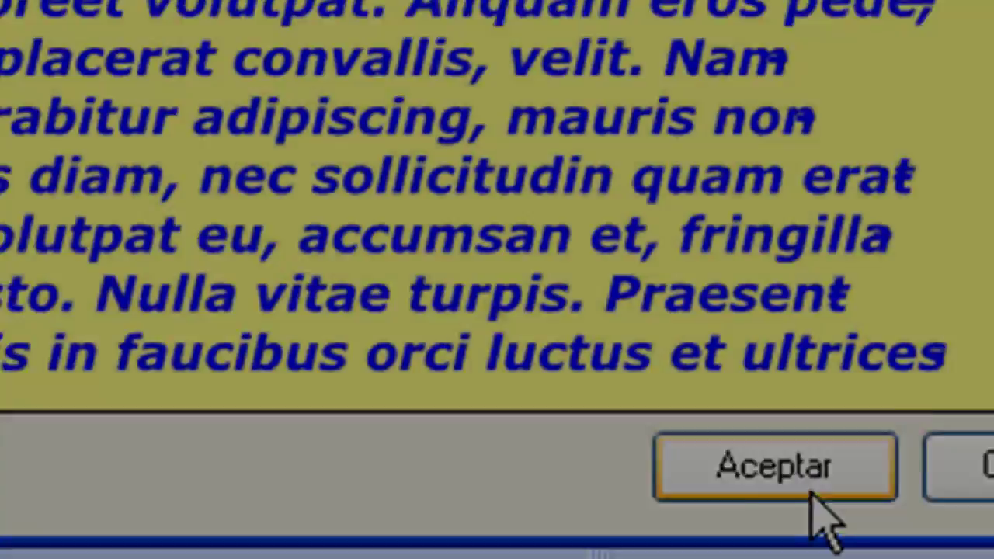
left_click(792, 450)
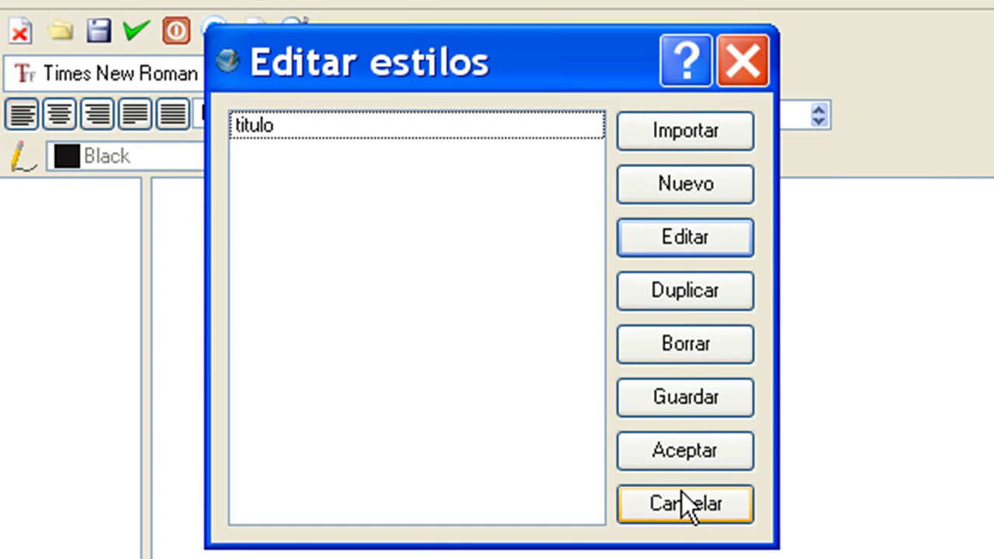
left_click(683, 448)
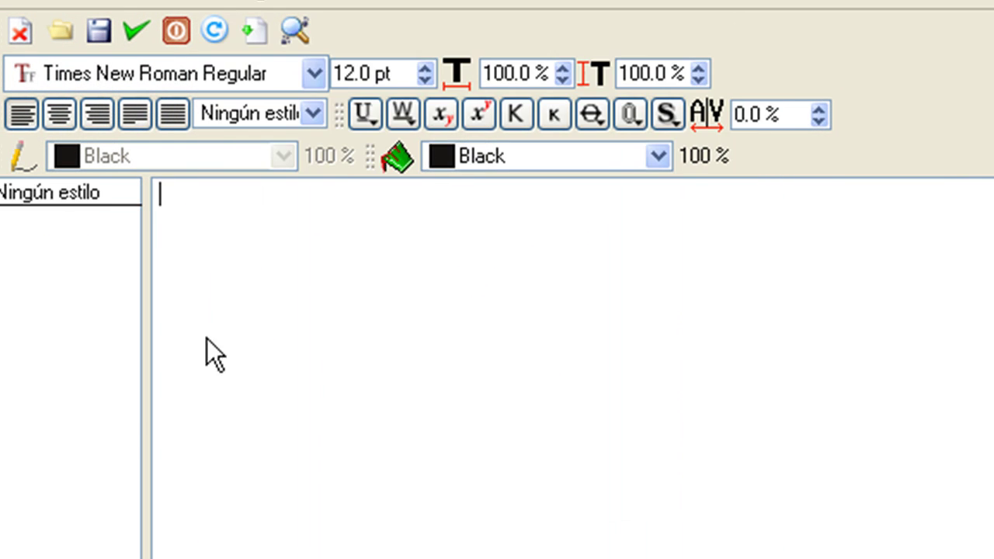
Apply the titulo style to the paragraph, enter "X OLIMPIADA DE MATEMÁTICAS" and update the text frame with it
left_click(94, 204)
left_click(262, 172)
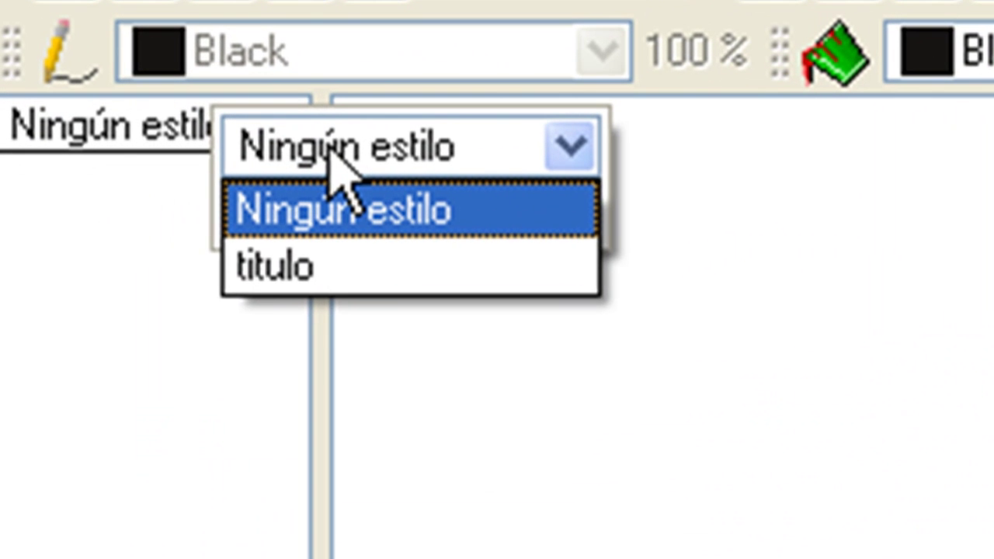
left_click(215, 268)
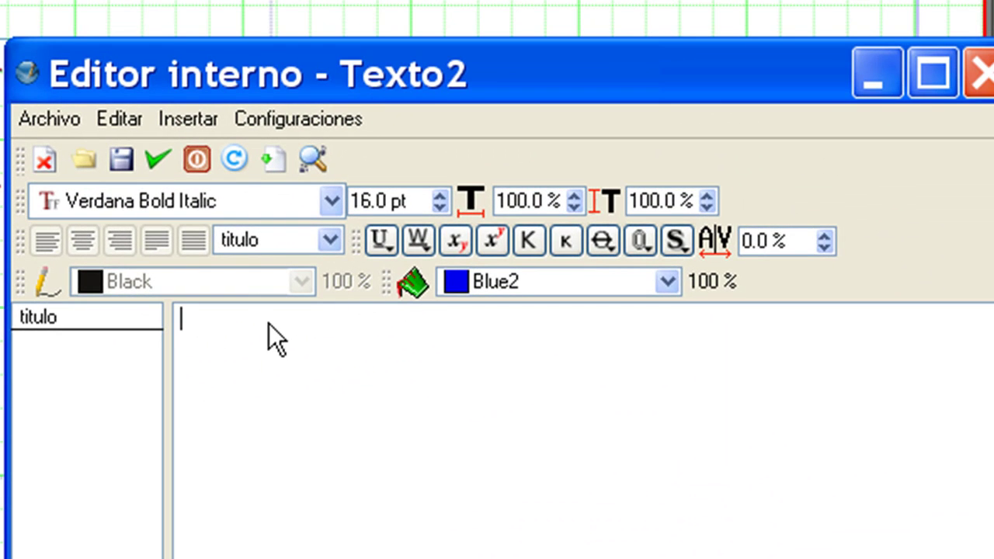
type("X OLIMPIADA DE MATEM")
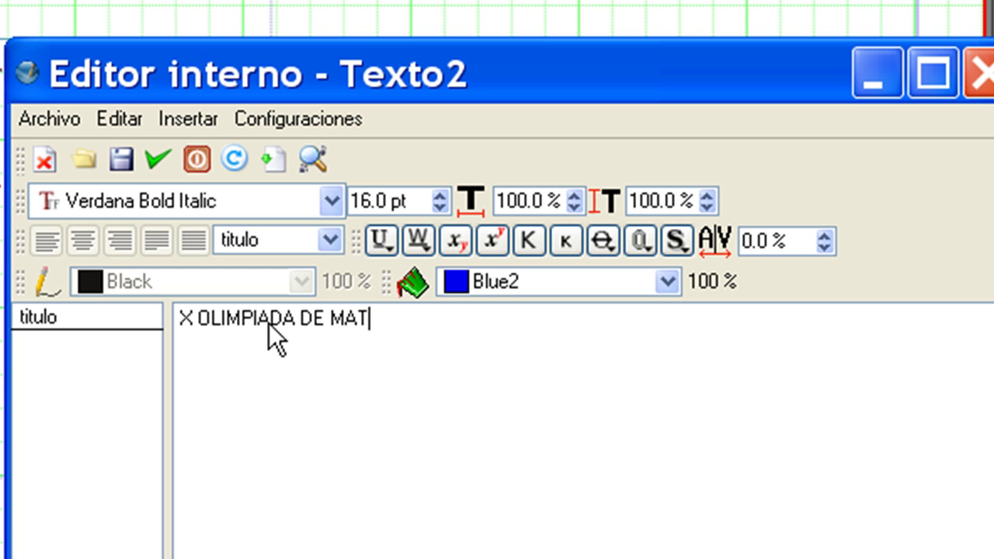
type("ÁTICA")
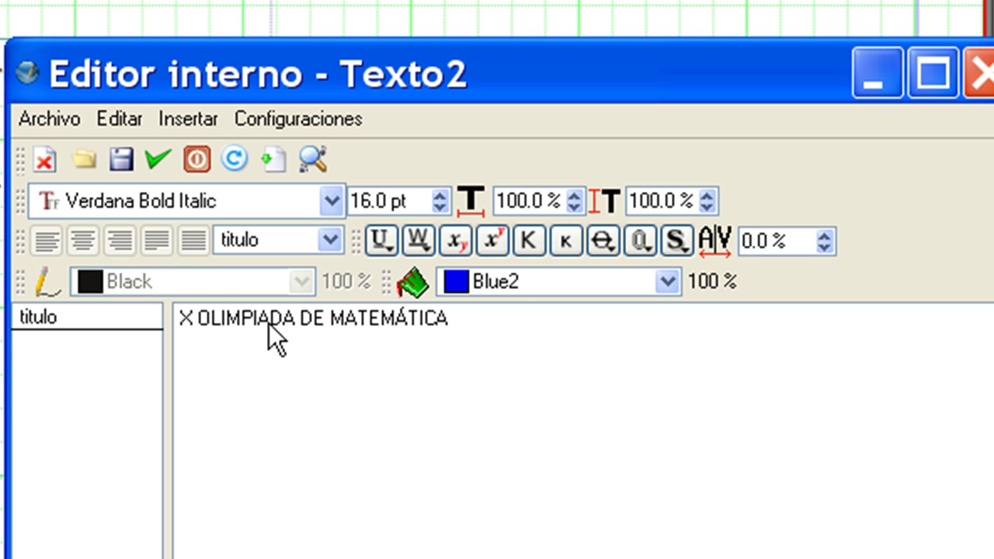
type("S")
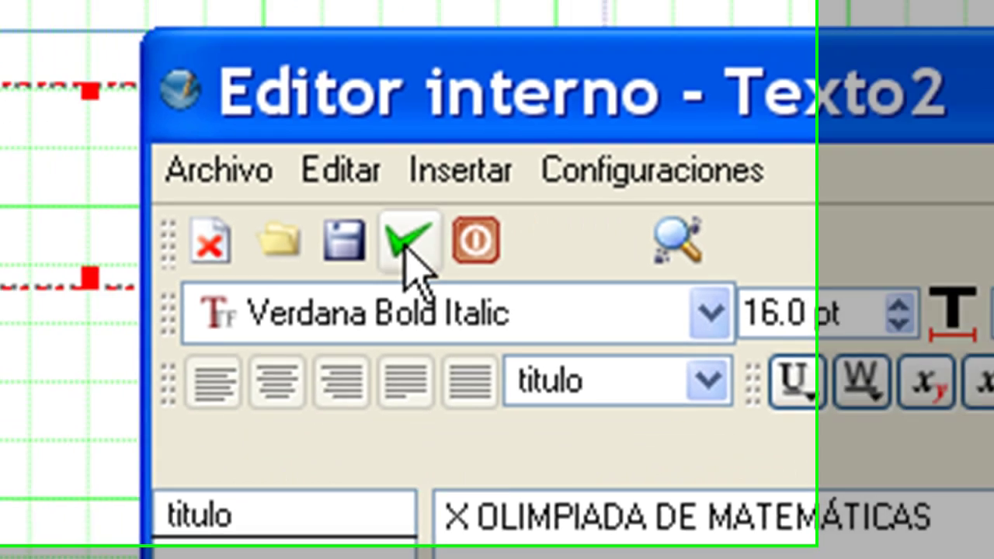
left_click(409, 248)
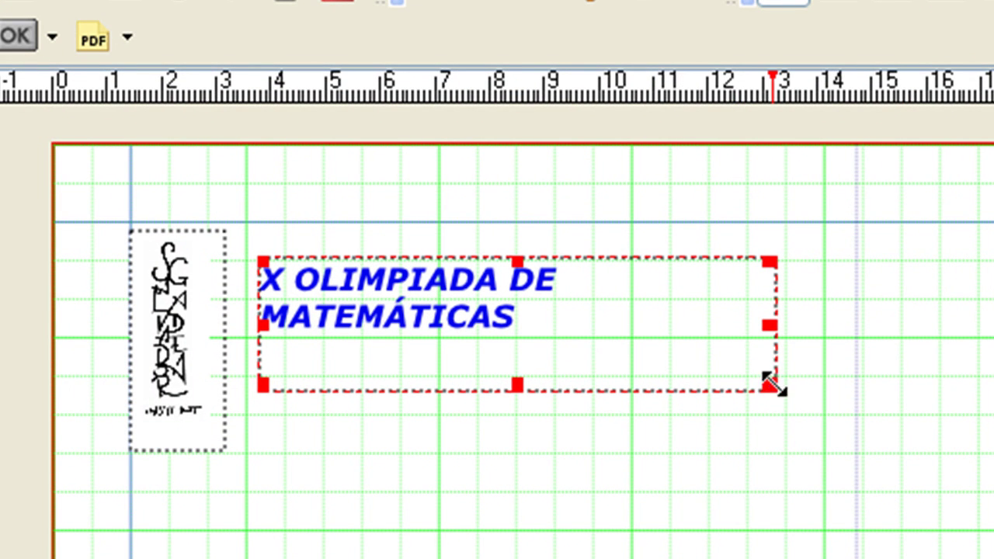
Resize the title text frame to about 10.8 × 2 cm and move it up beside the logo
left_click_drag(771, 385, 852, 364)
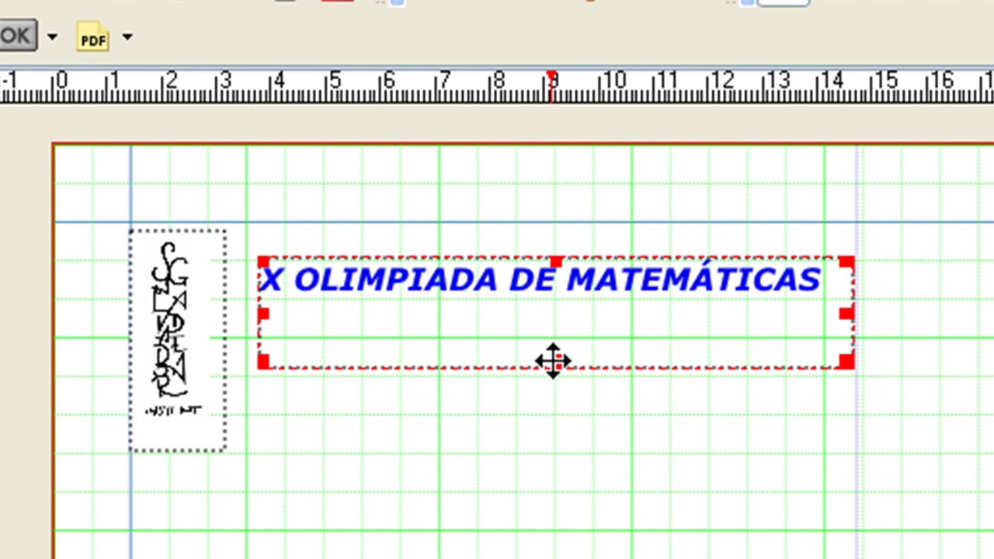
left_click_drag(555, 354, 529, 332)
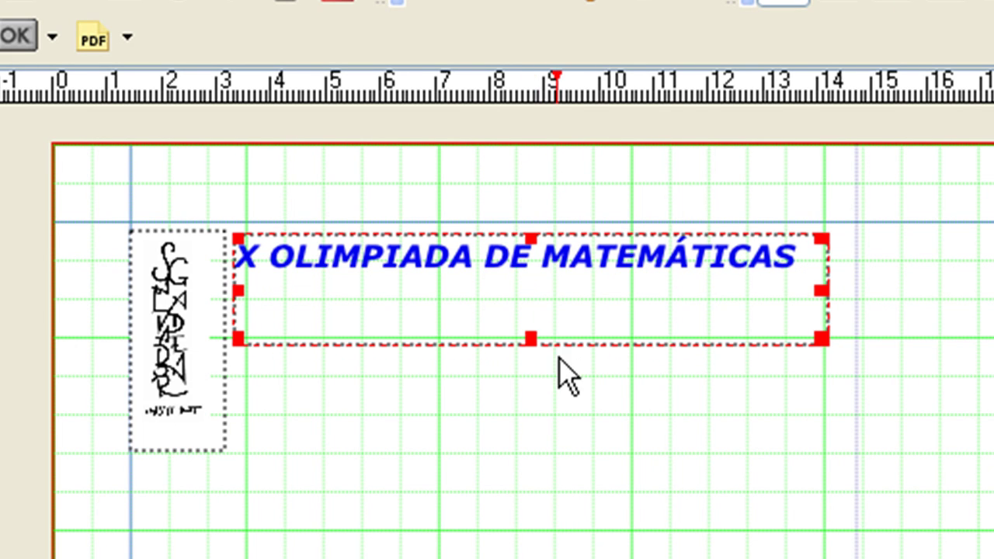
Open the title frame's colour properties and set its line colour to RosyBrown1
right_click(508, 275)
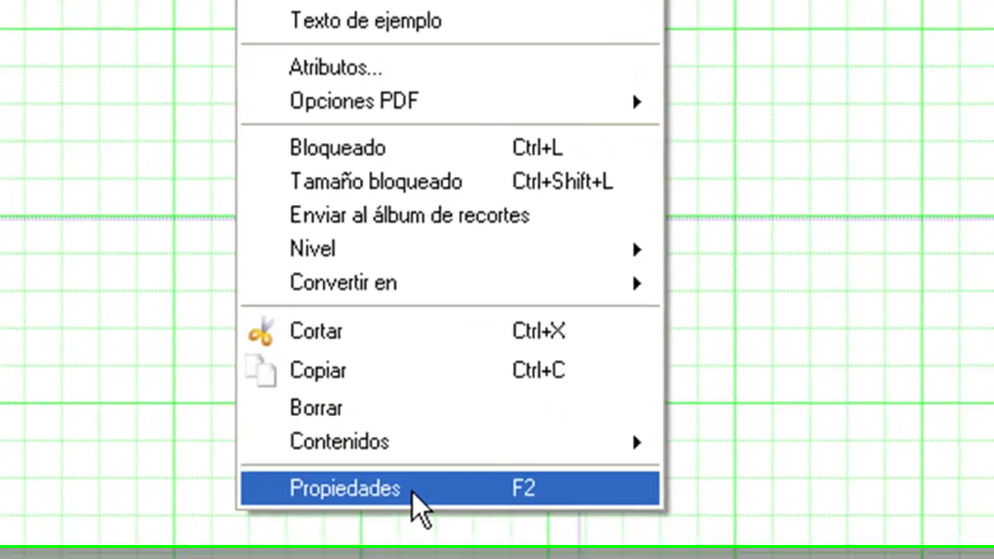
left_click(413, 493)
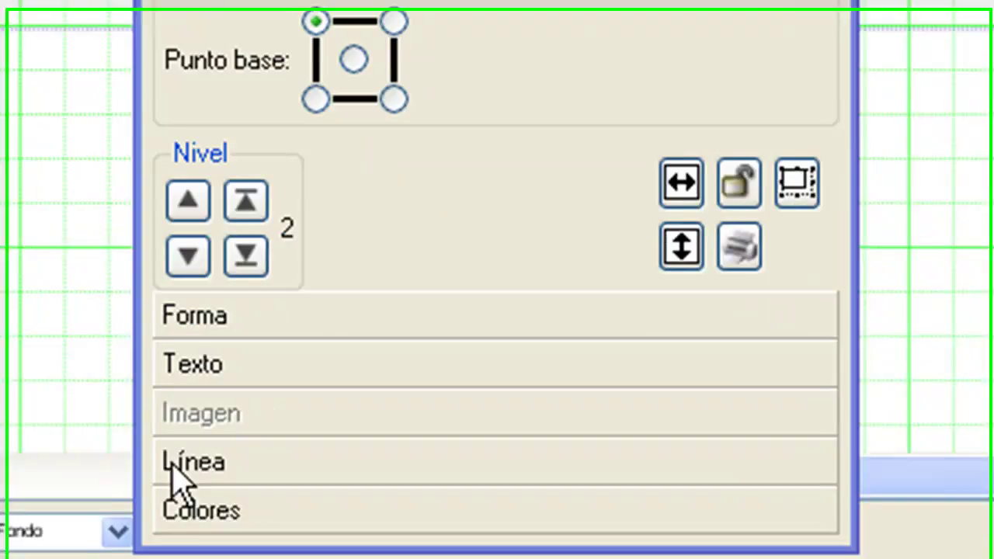
left_click(244, 513)
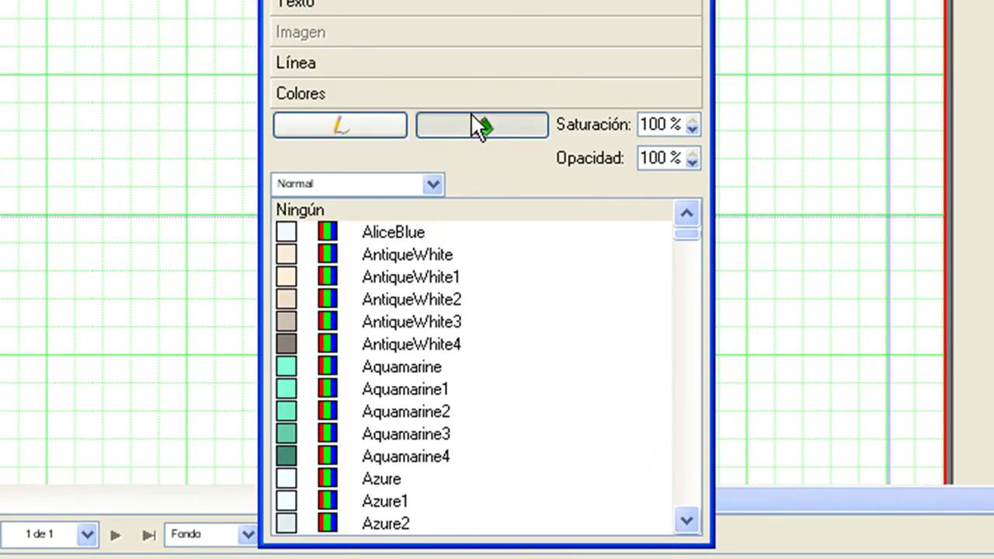
left_click_drag(684, 243, 681, 375)
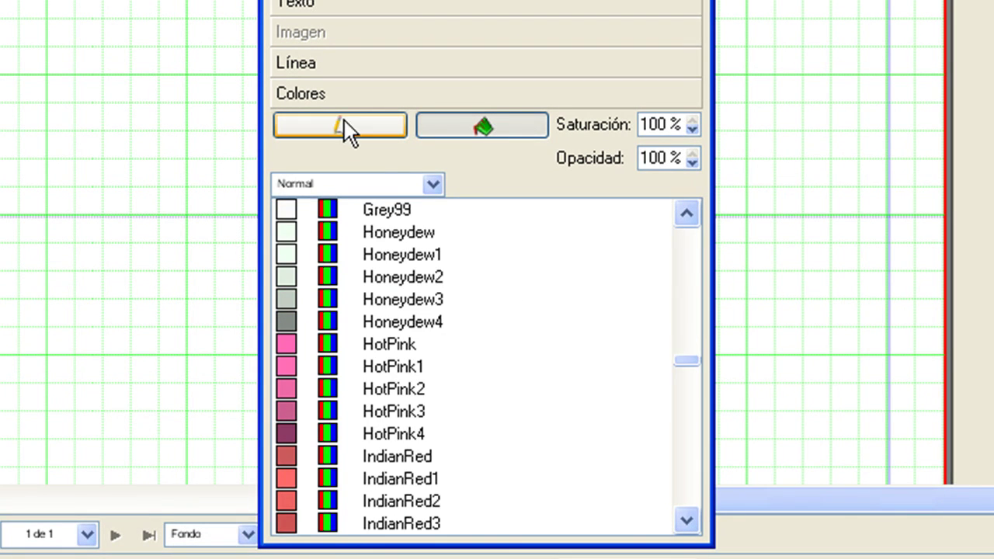
left_click(335, 125)
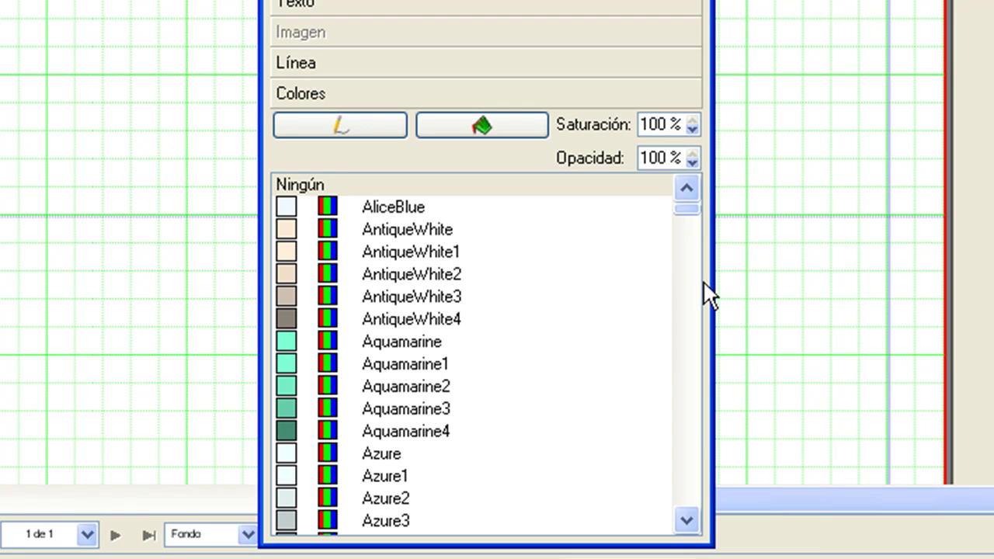
left_click_drag(692, 210, 708, 449)
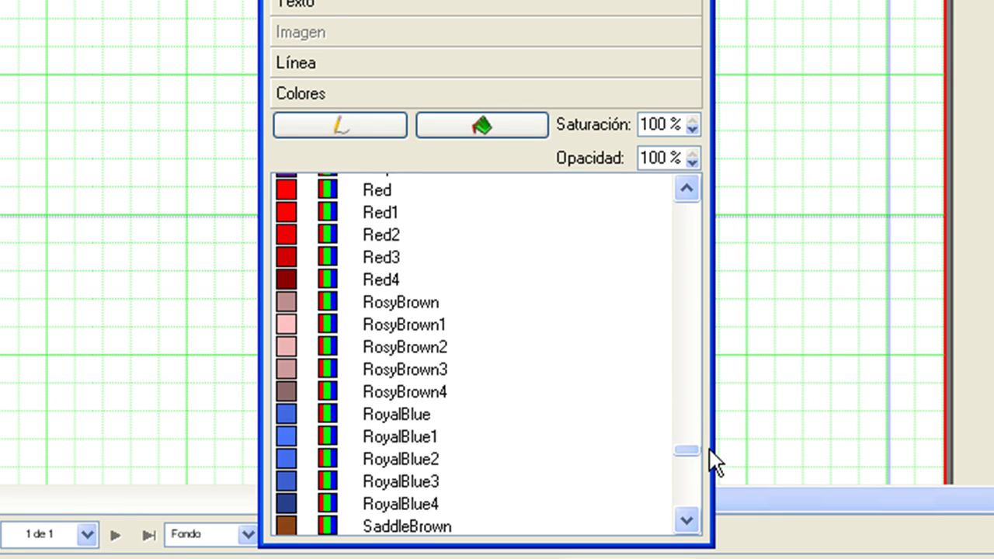
left_click(296, 333)
Set the title frame's fill colour to Yellow
left_click(473, 123)
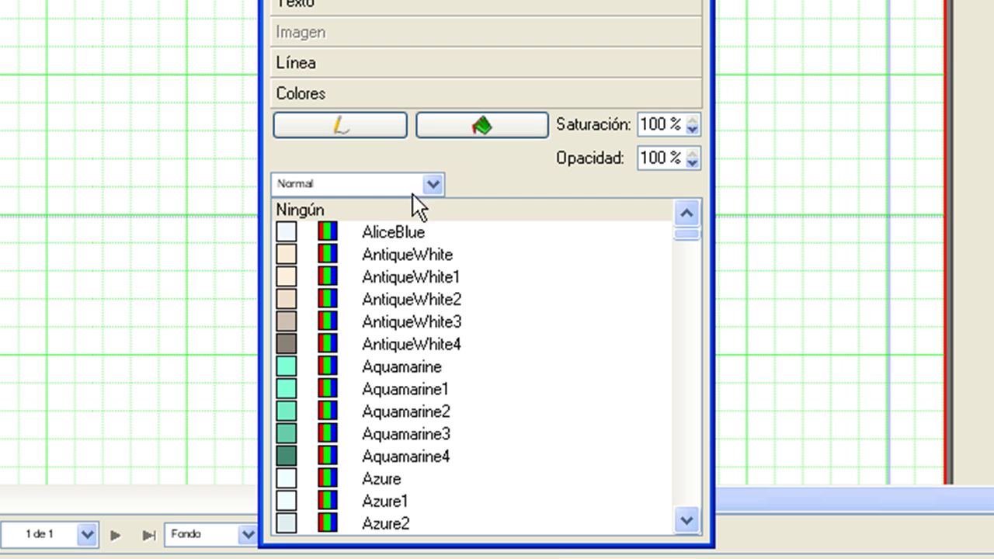
scroll(502, 267, "down", 15)
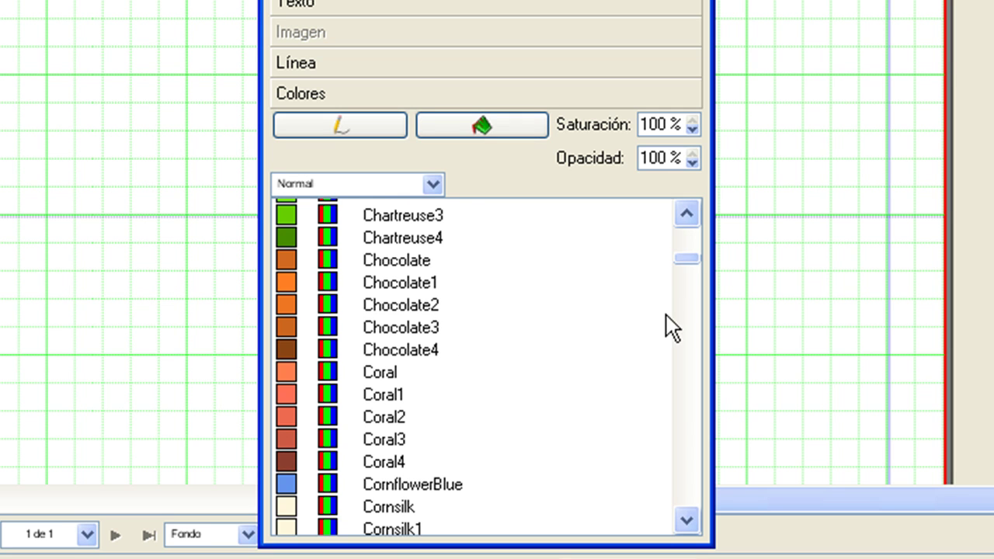
left_click_drag(680, 261, 686, 494)
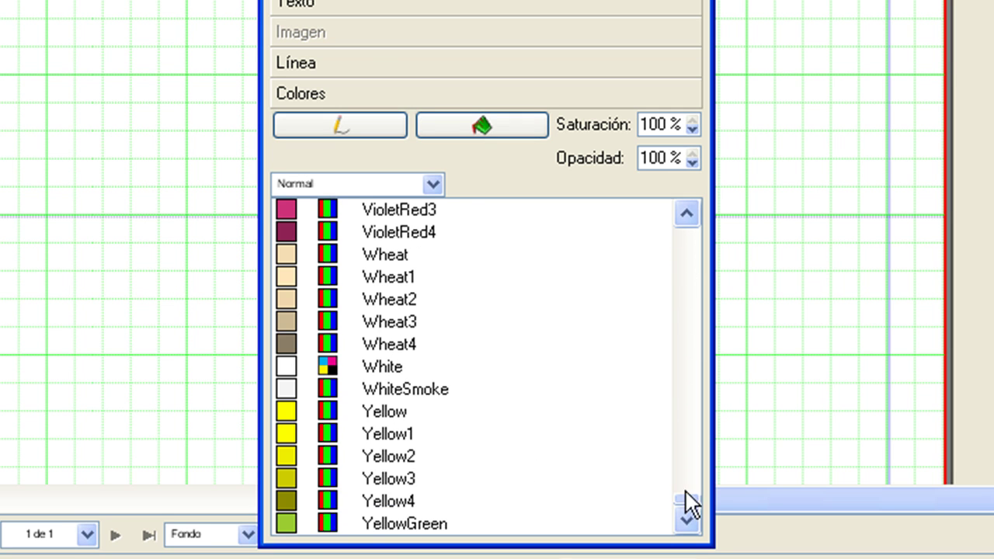
left_click(286, 413)
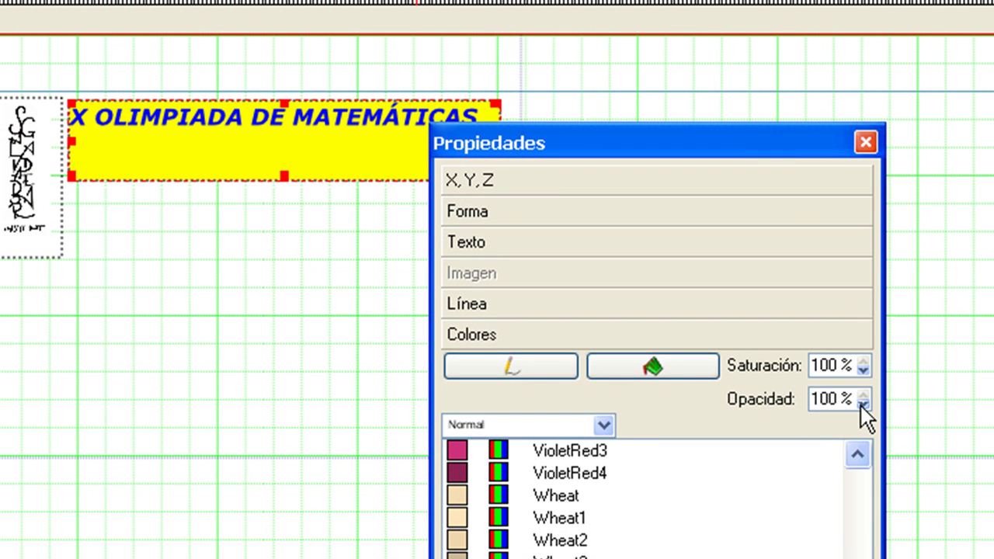
Set the title frame's opacity to 60 %
left_click(862, 405)
left_click(862, 405)
left_click(862, 405)
left_click(862, 404)
left_click(862, 404)
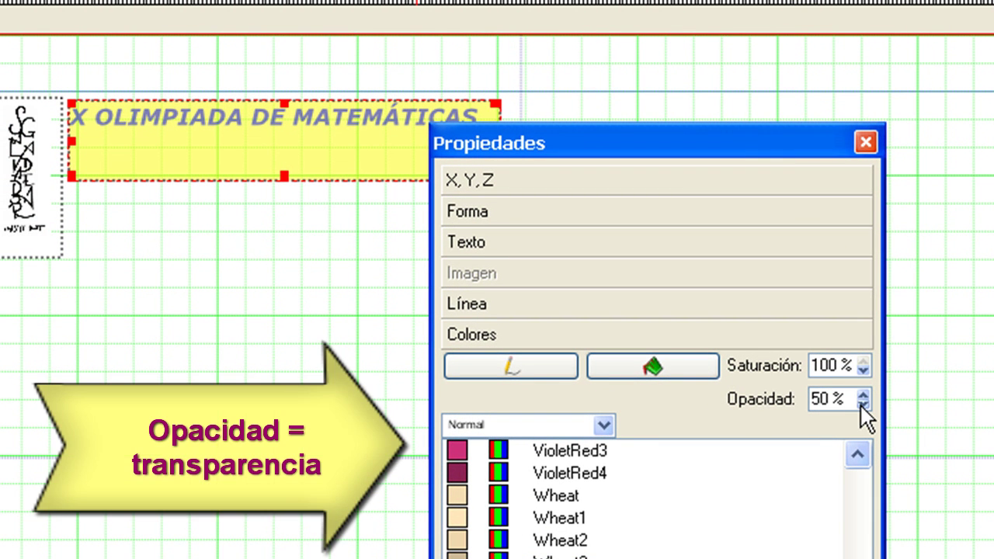
left_click(862, 393)
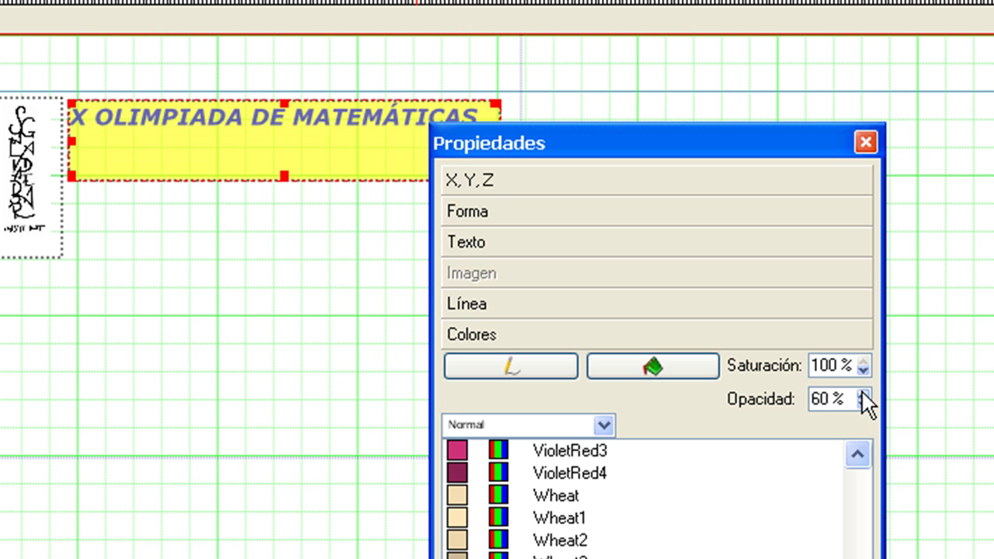
left_click_drag(290, 181, 287, 149)
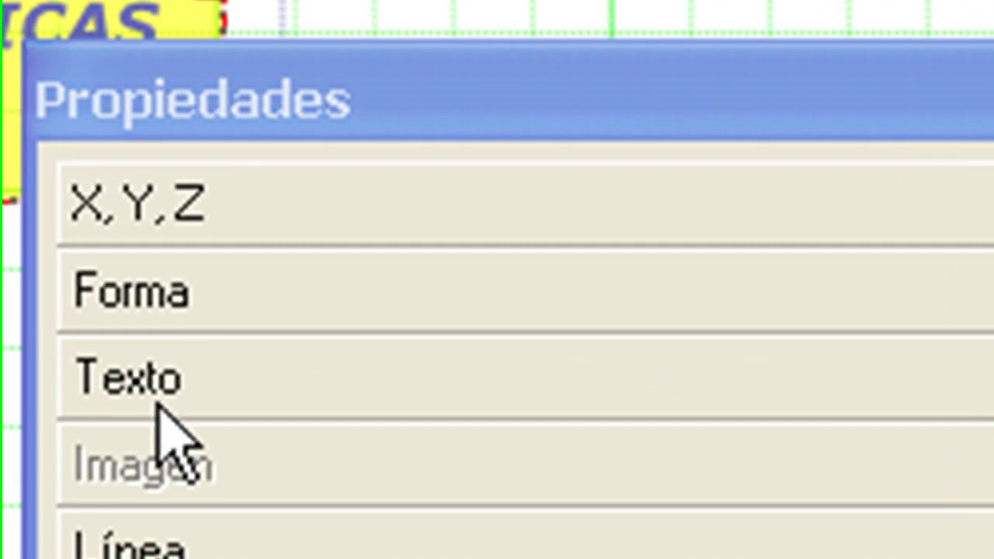
Try an ellipse and a left-pointing arrow as the shape of the title frame
left_click(477, 212)
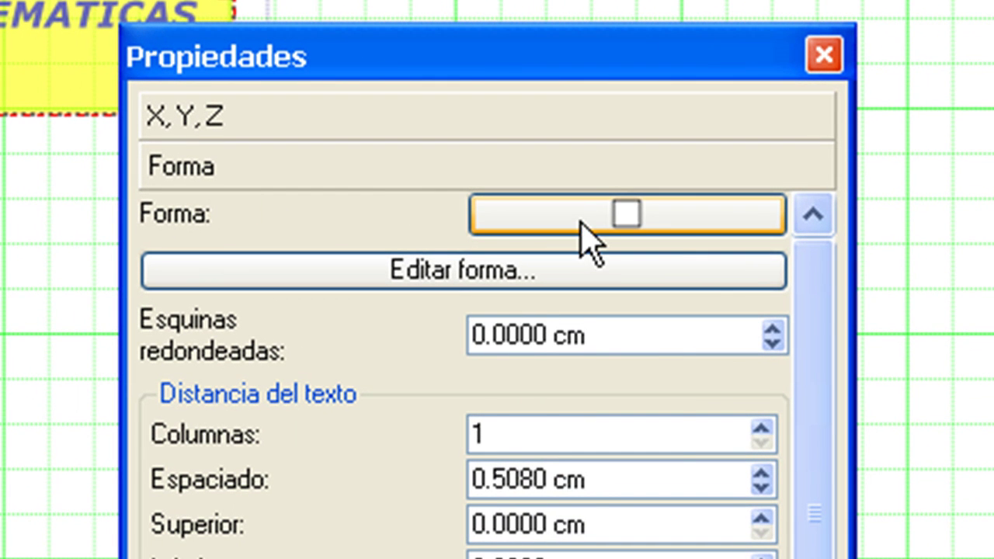
left_click(585, 223)
left_click(546, 271)
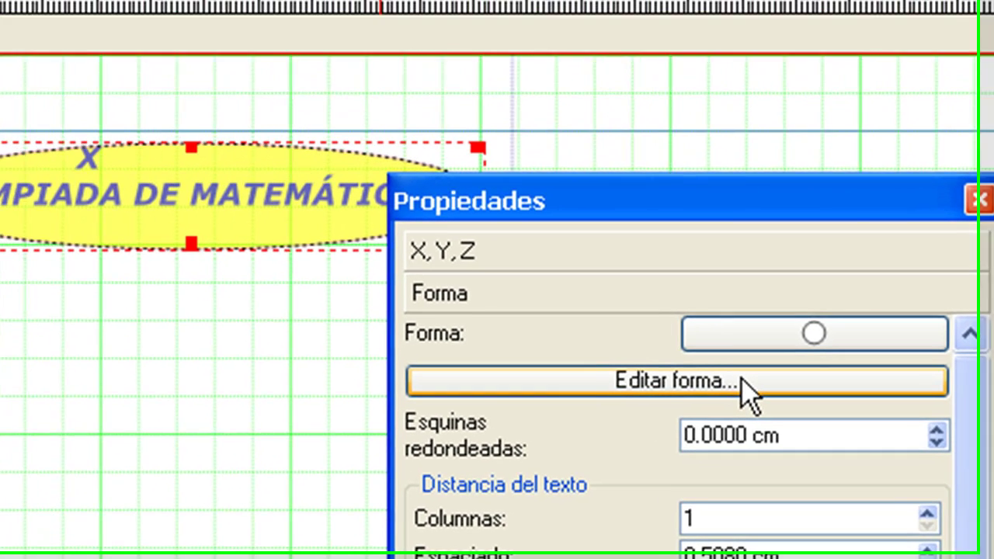
left_click(782, 346)
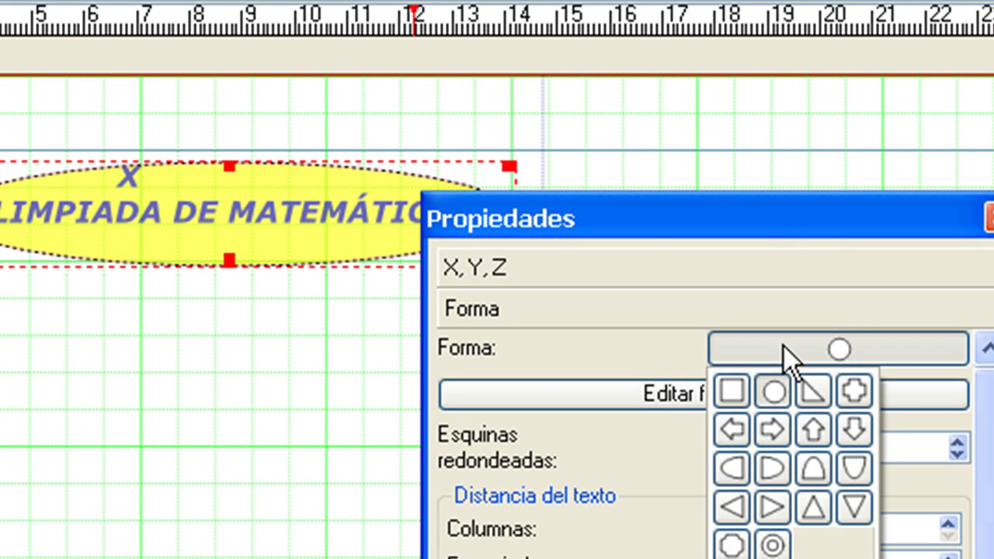
left_click(742, 431)
left_click(800, 355)
left_click(788, 214)
left_click_drag(920, 222, 993, 178)
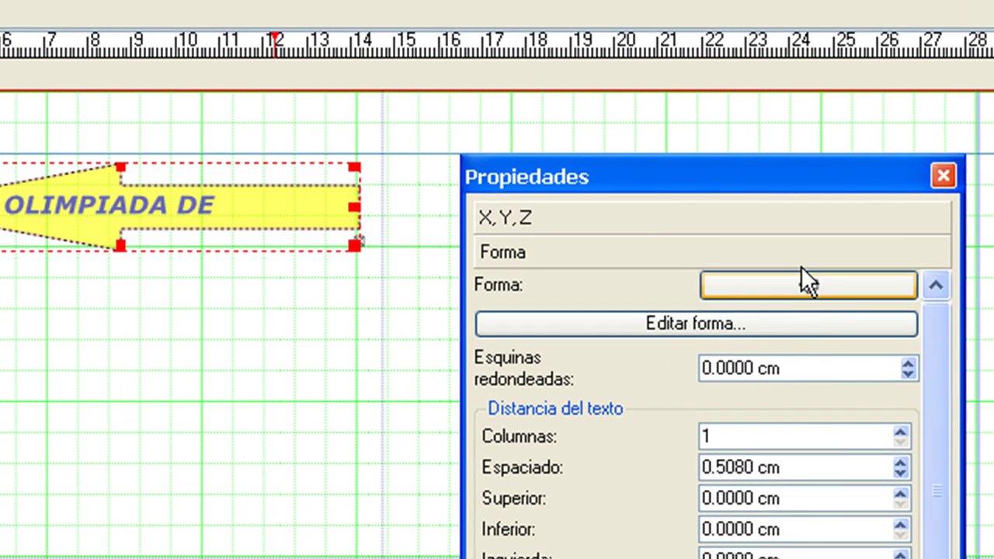
Try a cross shape on the title frame and return the frame to a rectangle
left_click(795, 282)
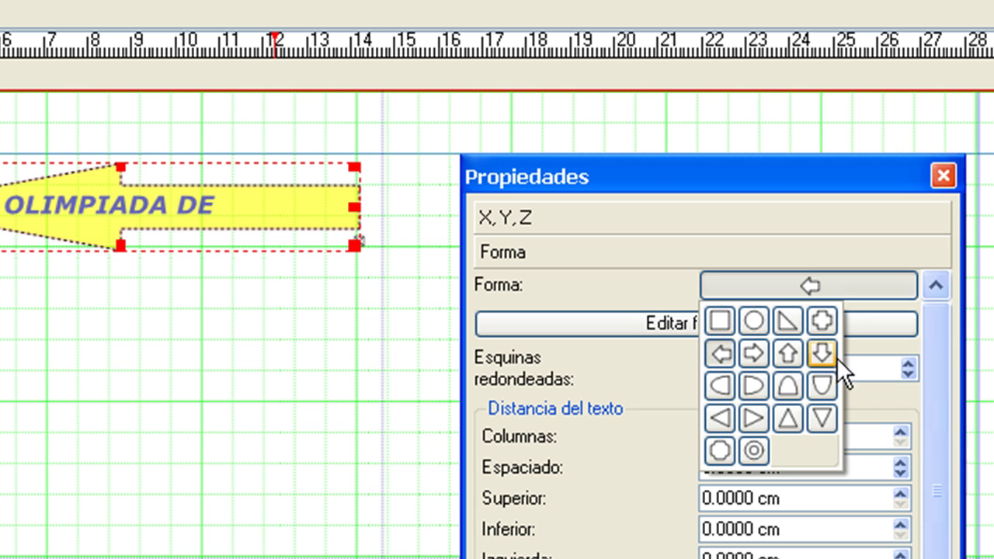
left_click(822, 321)
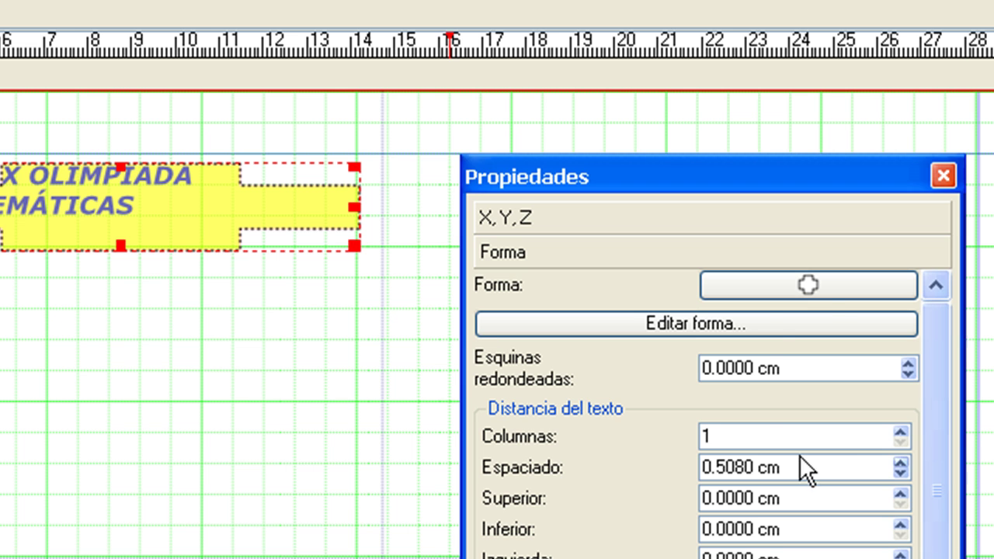
left_click(815, 285)
left_click(720, 320)
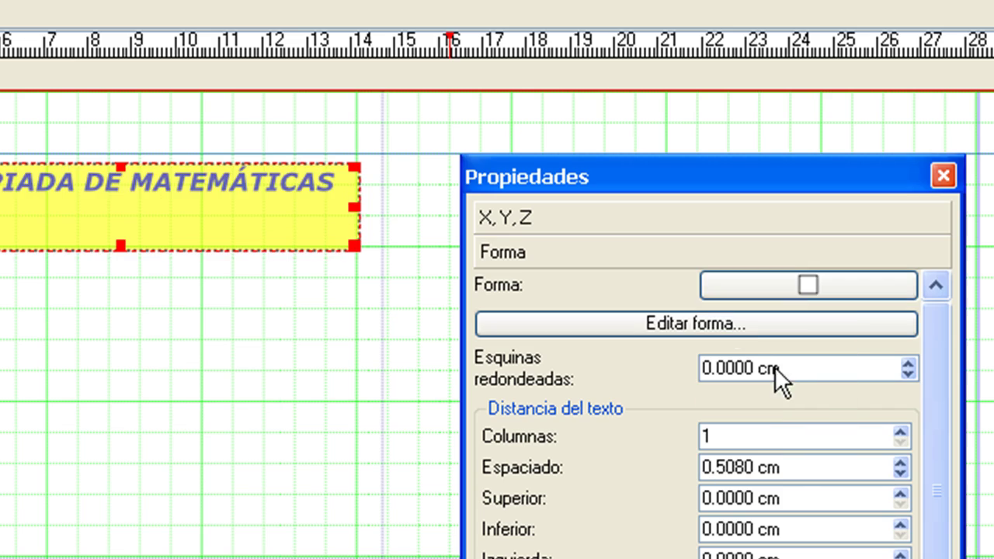
Open the title frame's shape for node editing and add nodes along its bottom and top edges
left_click(734, 329)
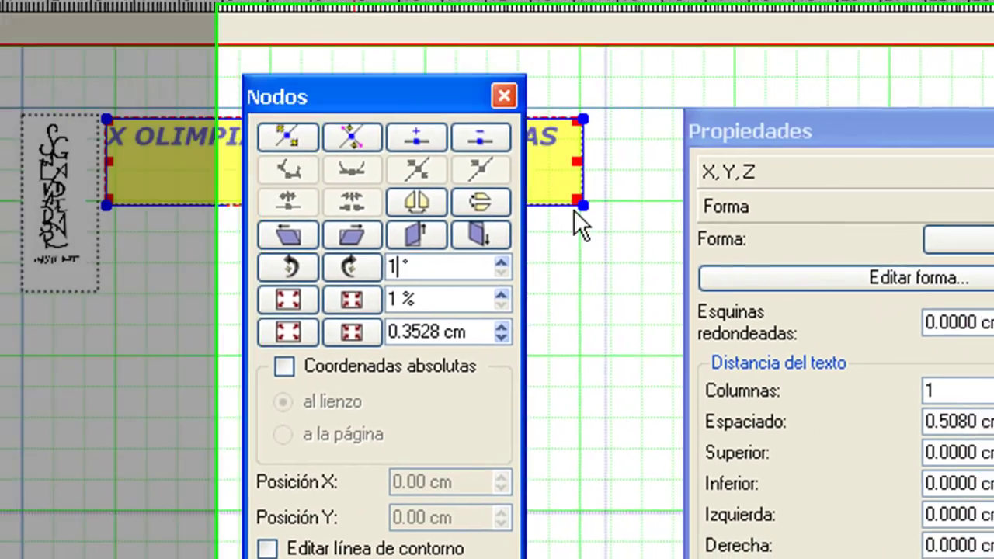
left_click_drag(405, 105, 854, 105)
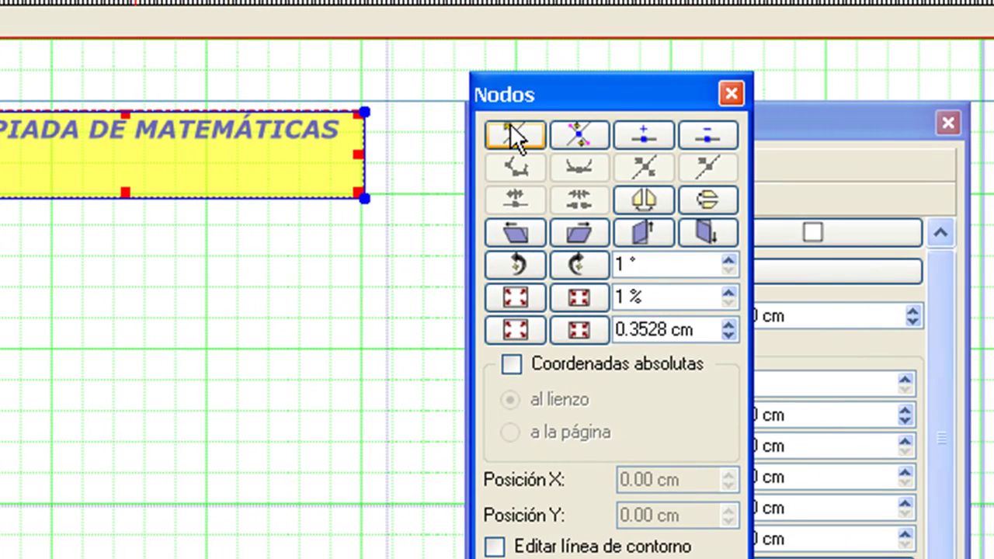
left_click(510, 126)
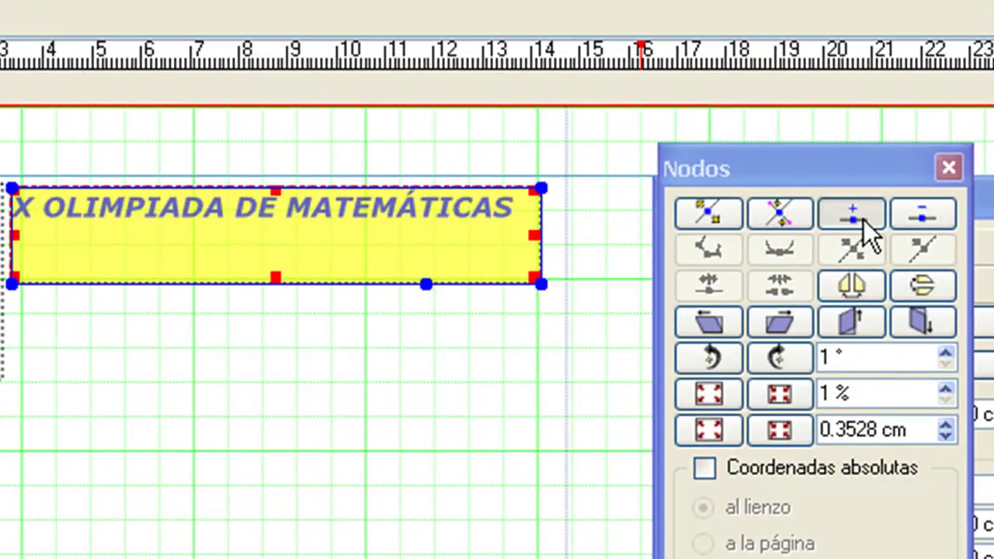
left_click(863, 220)
left_click(158, 285)
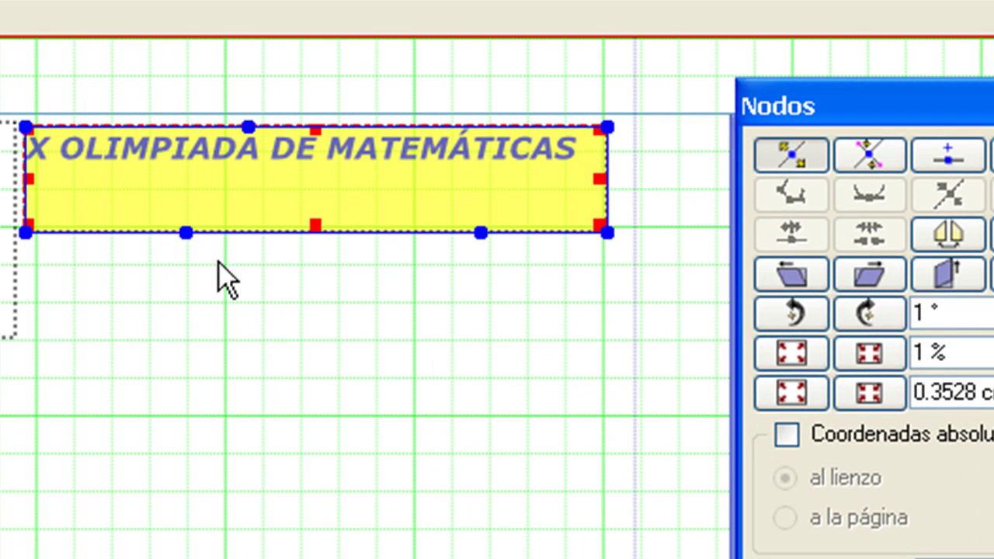
Move the nodes of the title frame to turn it into an irregular polygon with a point on its underside
left_click_drag(179, 230, 194, 187)
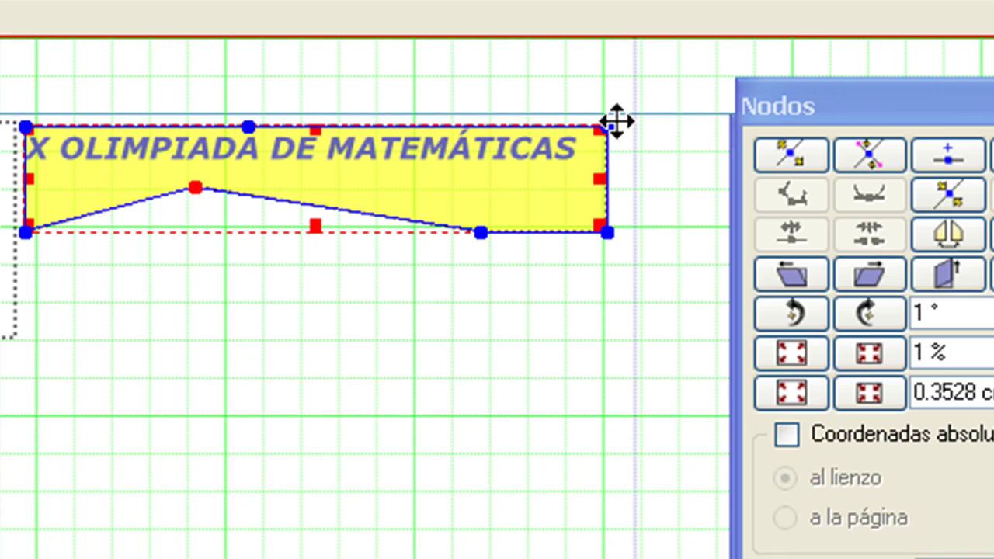
left_click_drag(603, 131, 554, 133)
left_click_drag(195, 194, 195, 221)
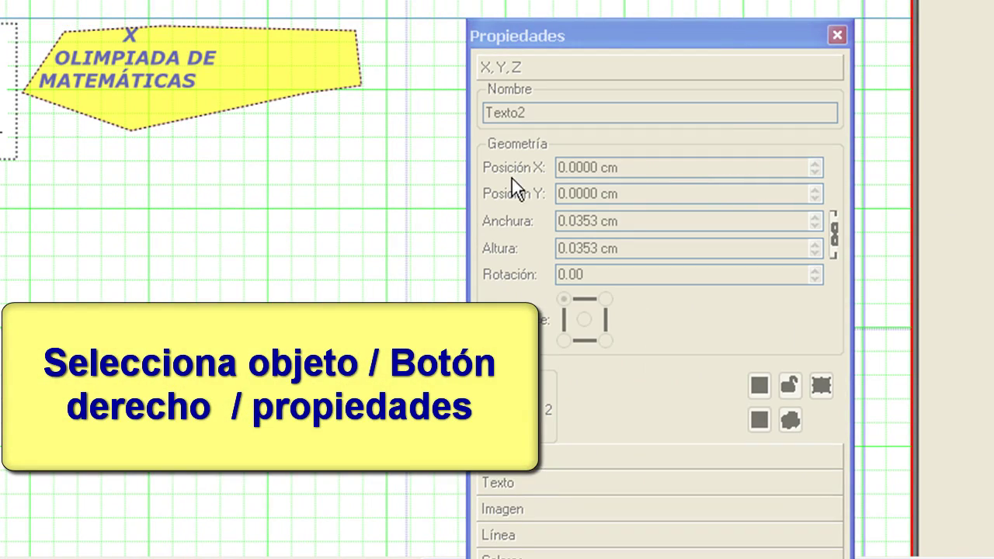
Select the title frame and make text flow around it using its contour line
left_click_drag(708, 49, 728, 9)
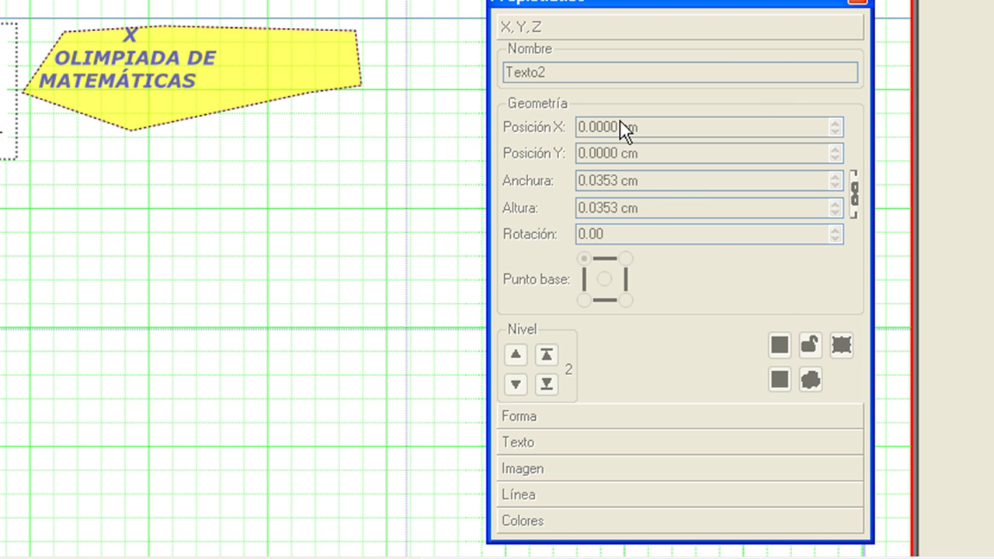
left_click(244, 72)
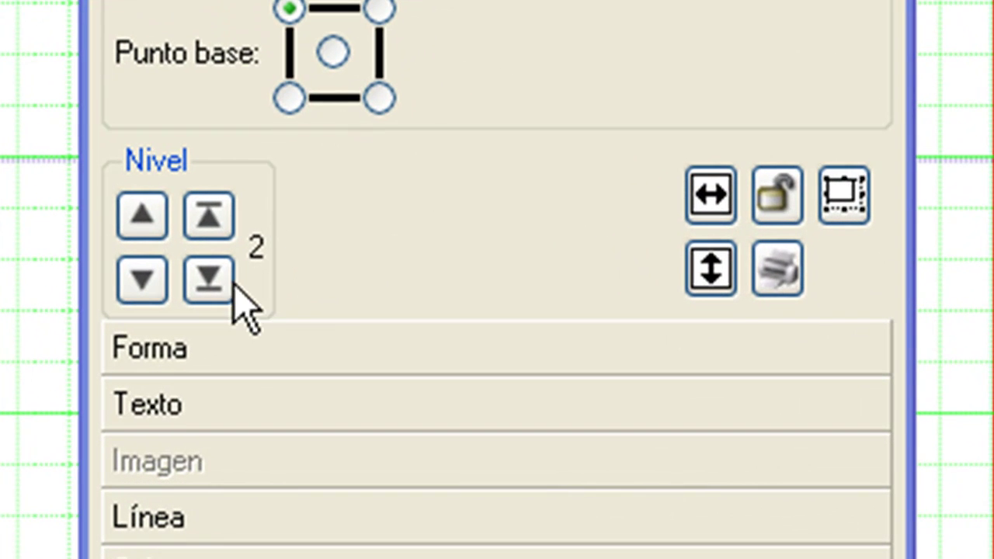
left_click(173, 351)
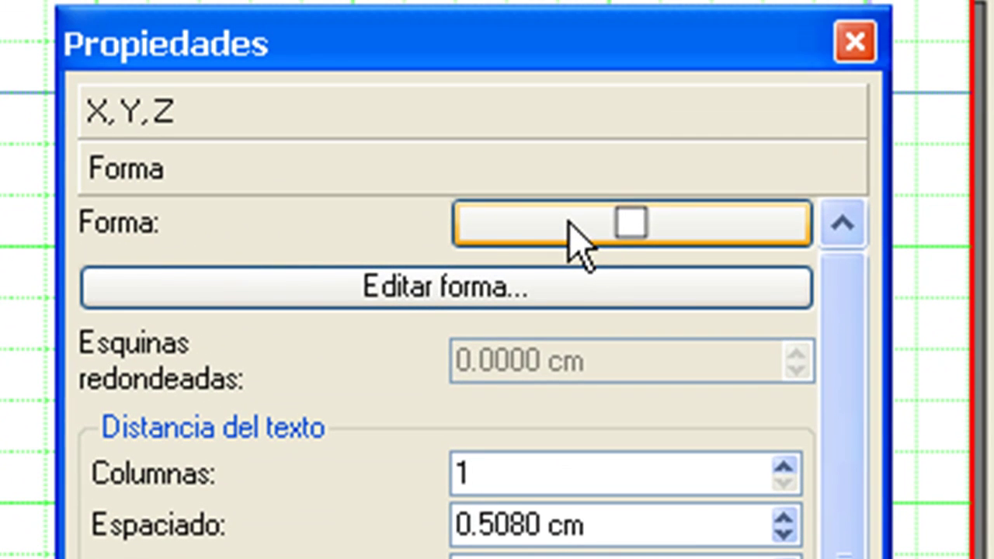
left_click(579, 70)
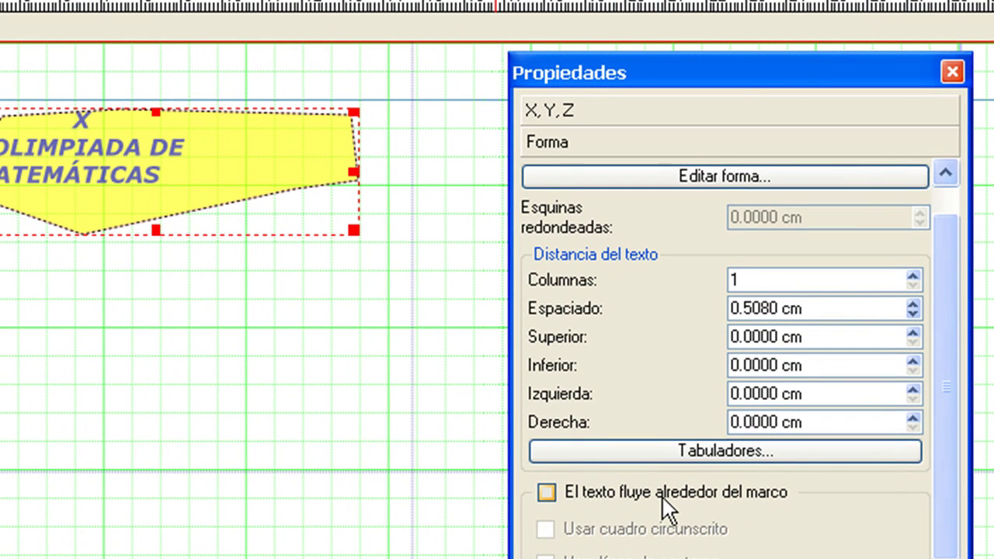
left_click(662, 499)
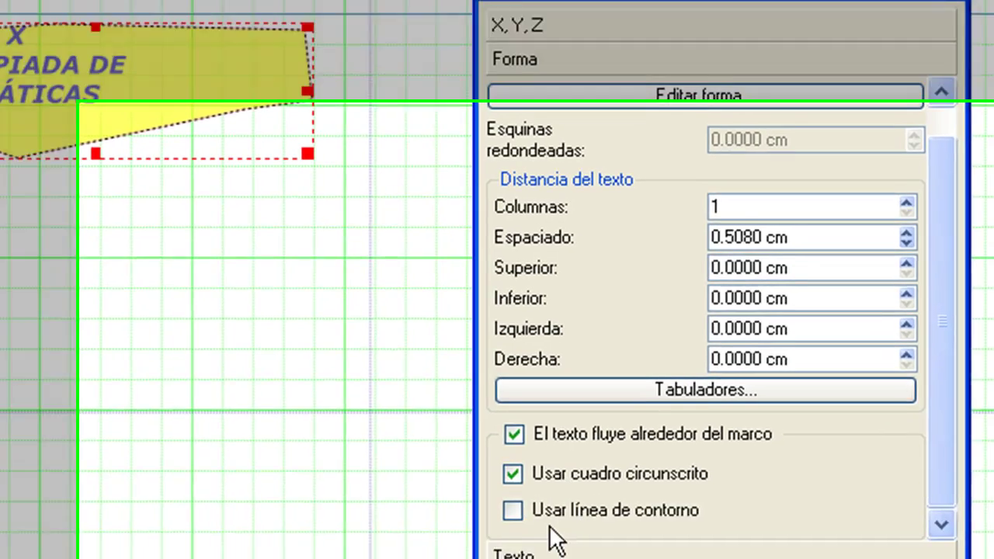
left_click(577, 557)
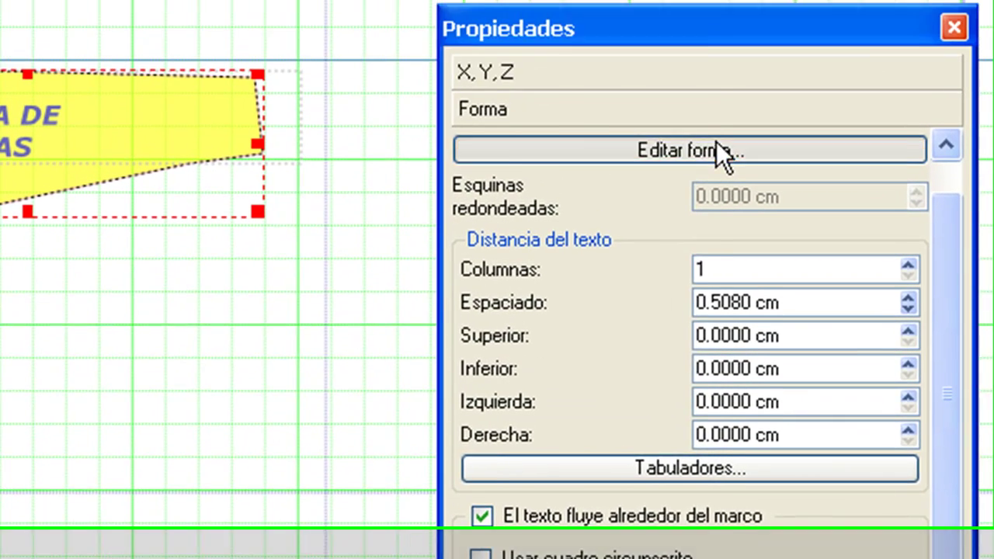
Edit the title frame's shape by pulling node control points to curve its bottom, top and right edges
left_click(719, 149)
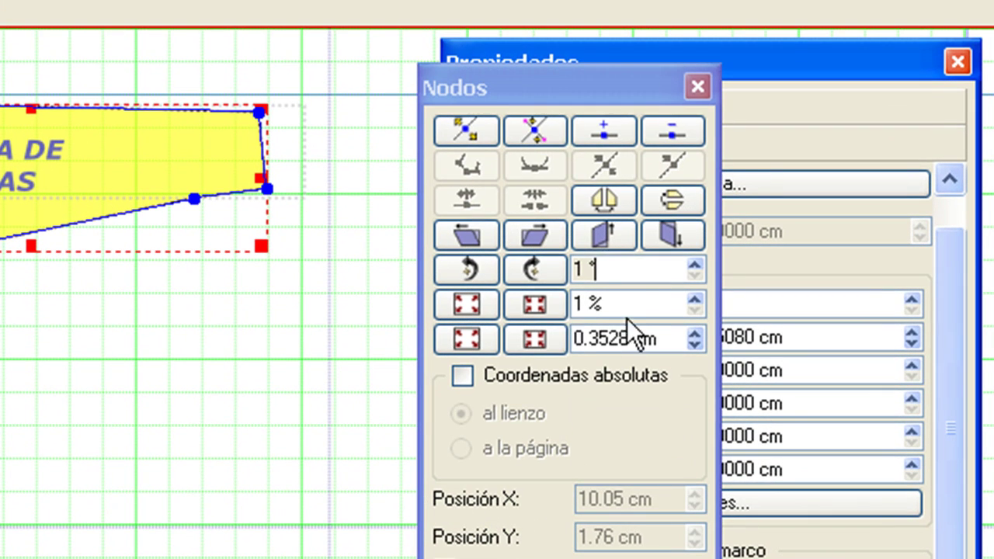
left_click(545, 128)
left_click_drag(122, 266, 282, 258)
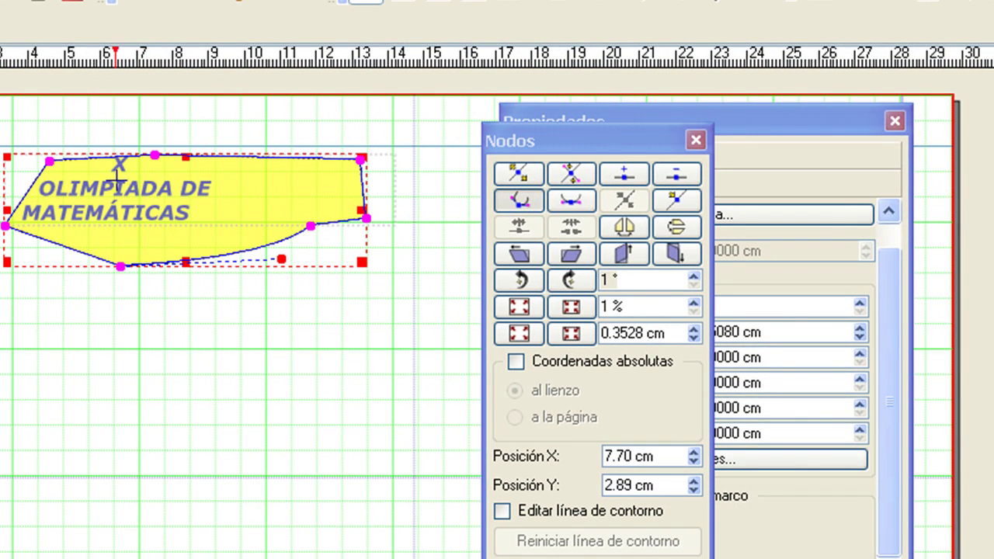
left_click_drag(155, 155, 292, 181)
left_click_drag(361, 157, 285, 180)
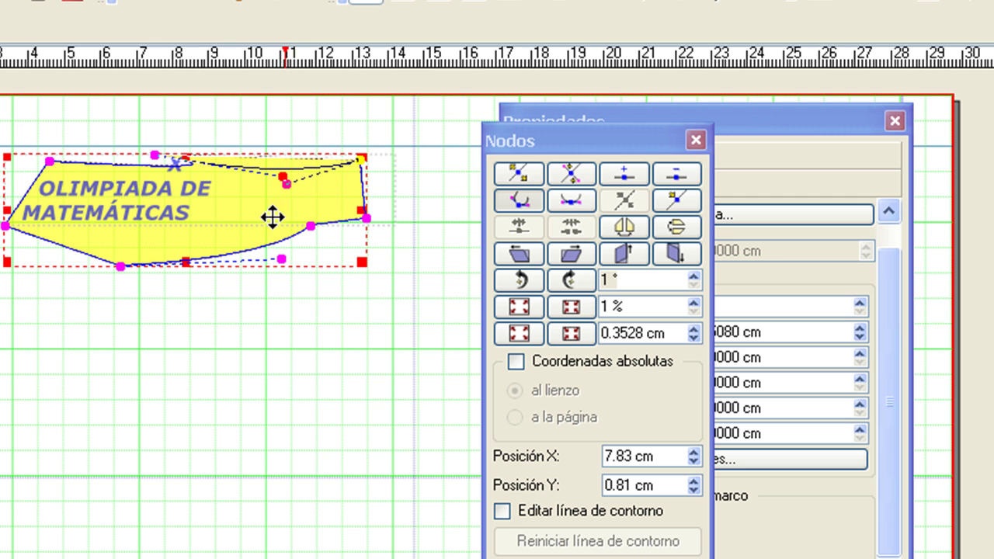
left_click_drag(6, 226, 119, 232)
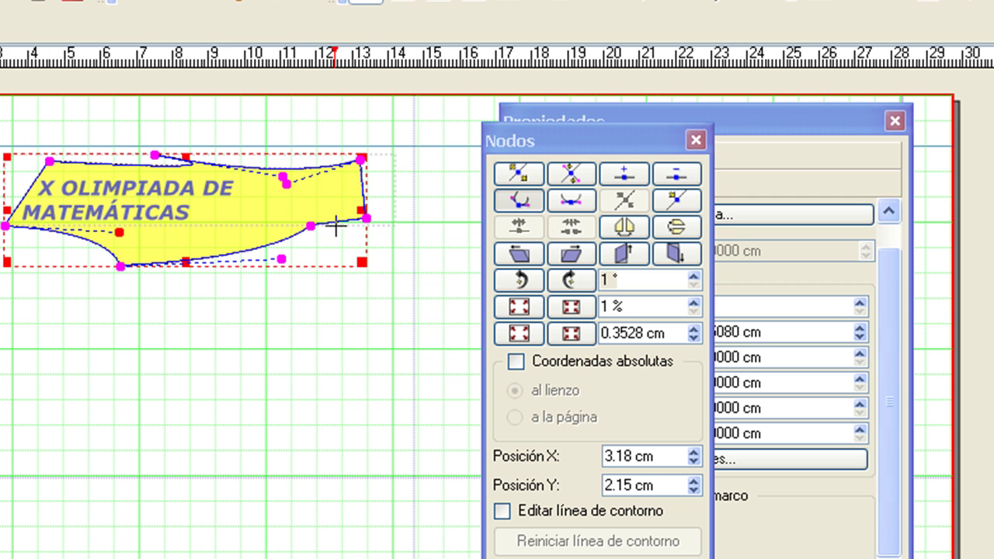
left_click_drag(363, 220, 297, 217)
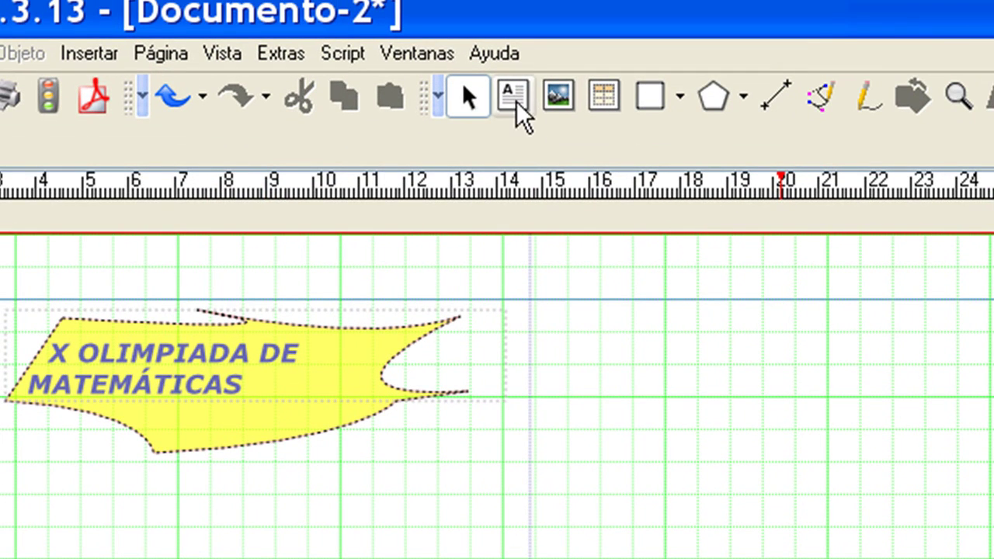
left_click(681, 97)
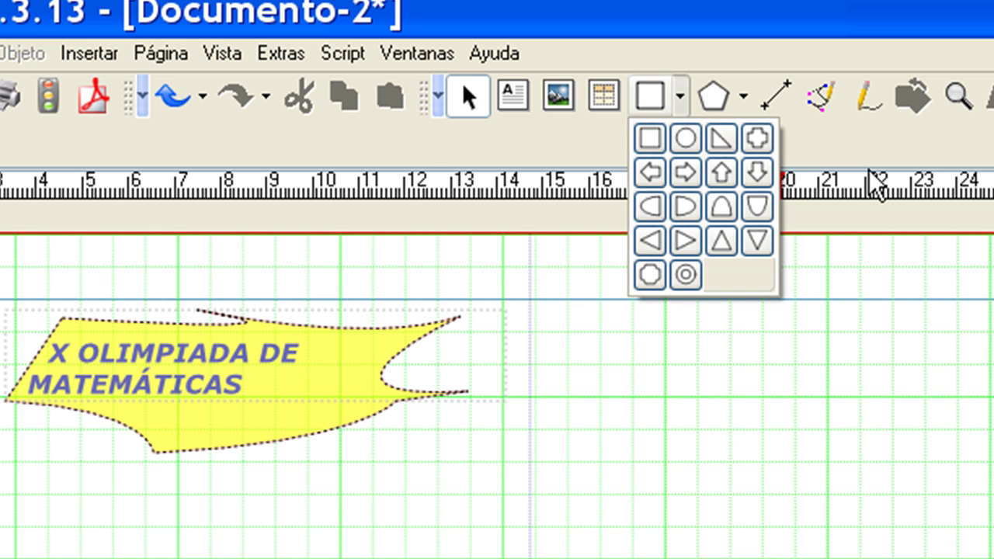
left_click(831, 177)
Open the polygon tool's properties and set 7 corners with a rotation of -2
left_click(744, 100)
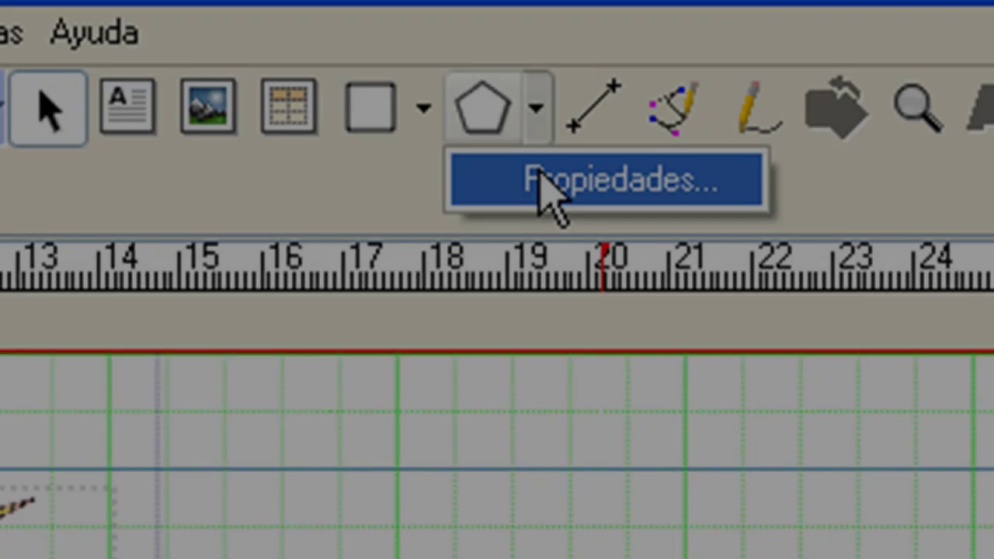
left_click(736, 138)
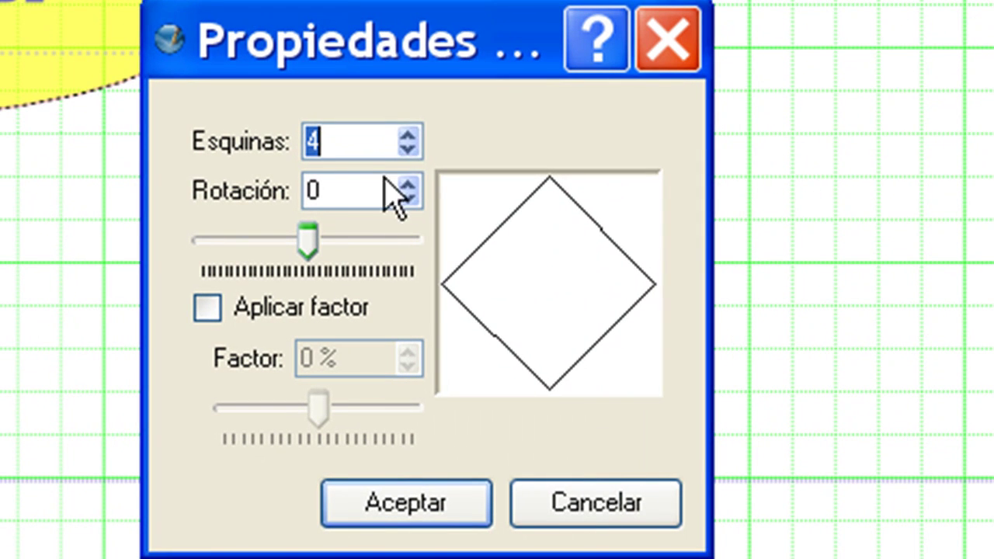
left_click(407, 135)
left_click(407, 135)
left_click(410, 134)
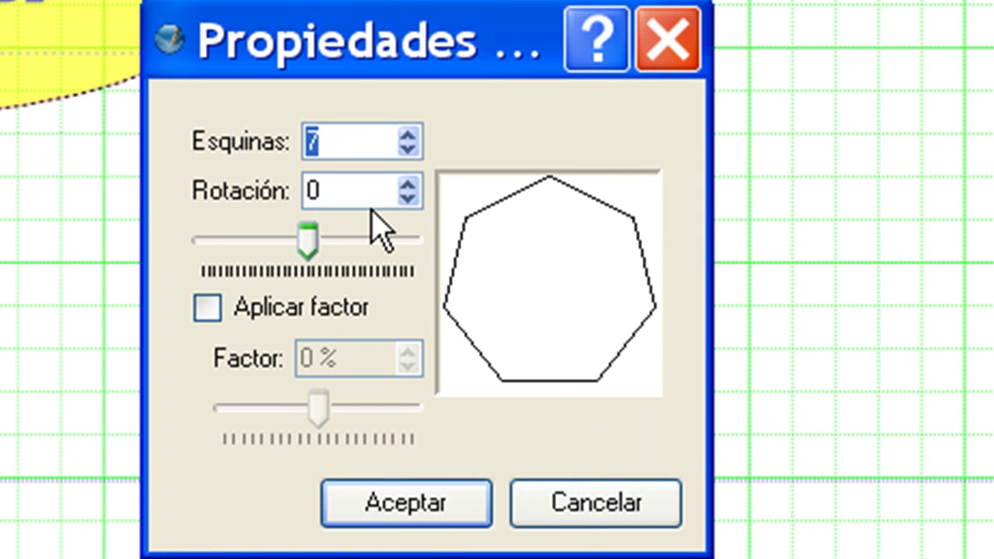
left_click(407, 198)
left_click(408, 199)
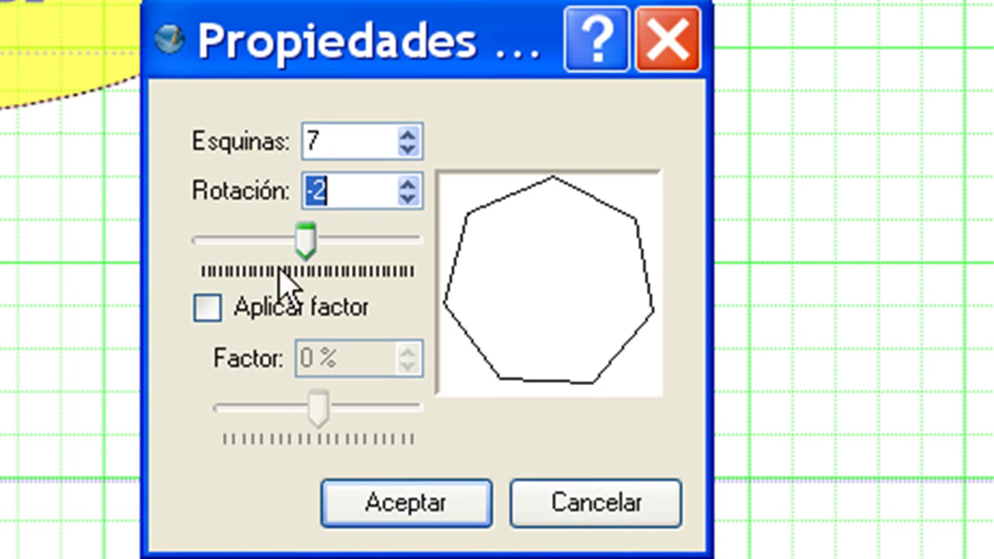
Apply a factor of -59 % to the polygon settings and draw the seven-pointed star below the logo
left_click(206, 307)
left_click_drag(320, 408, 275, 397)
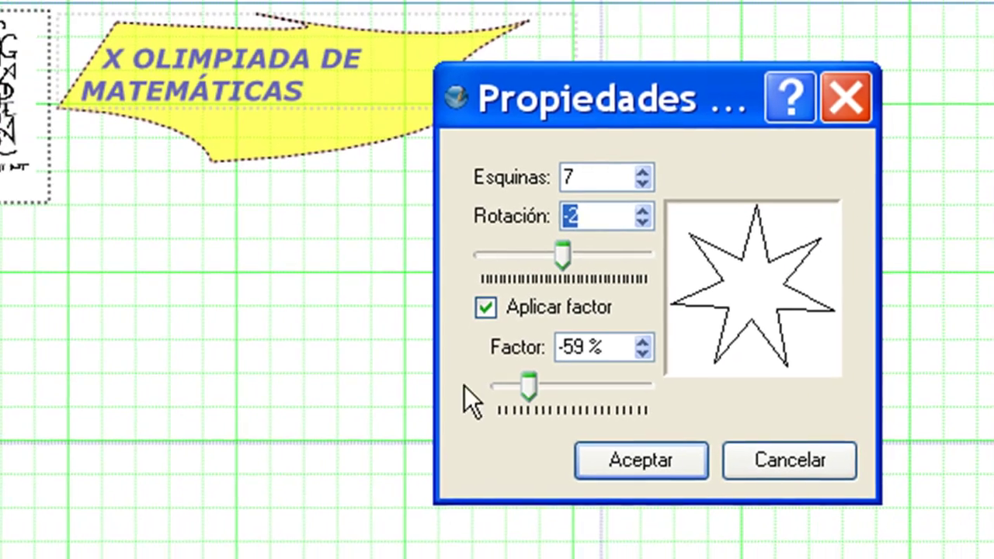
left_click(528, 484)
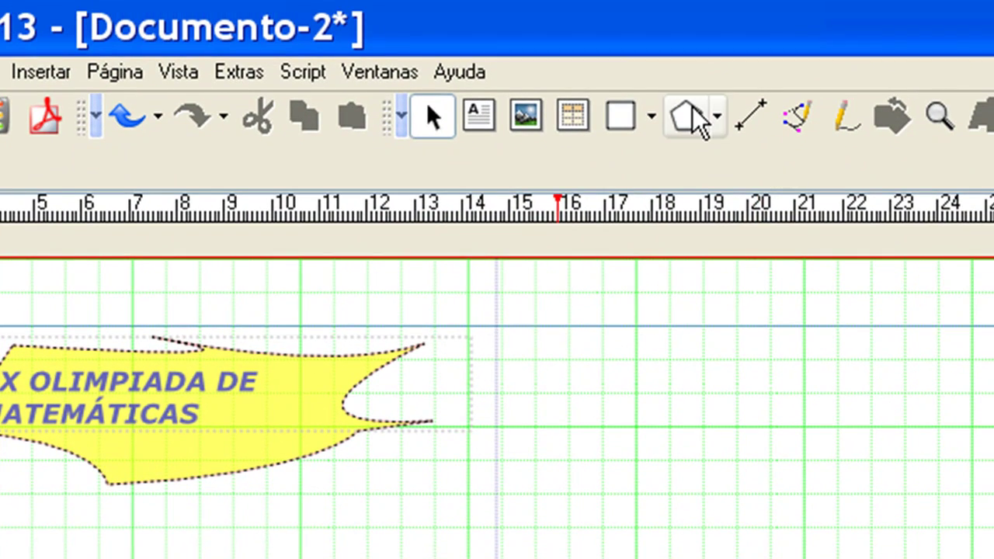
left_click(678, 128)
left_click_drag(108, 224, 348, 373)
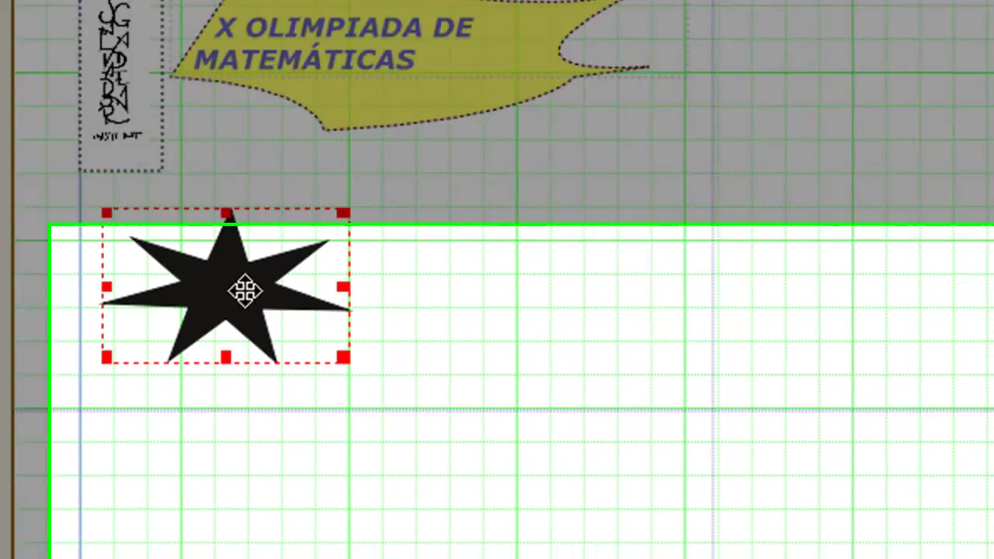
Fill the seven-pointed star with the Bisque colour
right_click(250, 301)
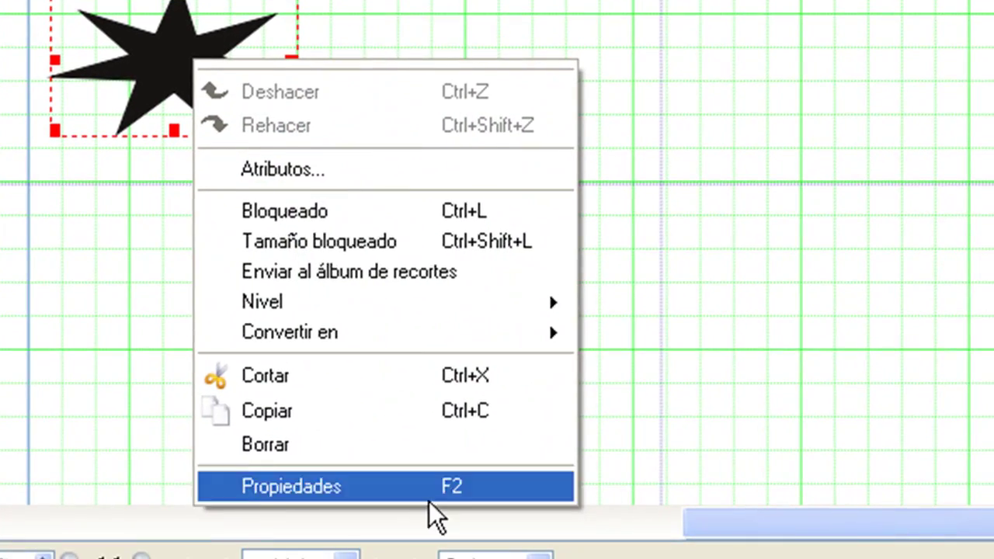
left_click(425, 486)
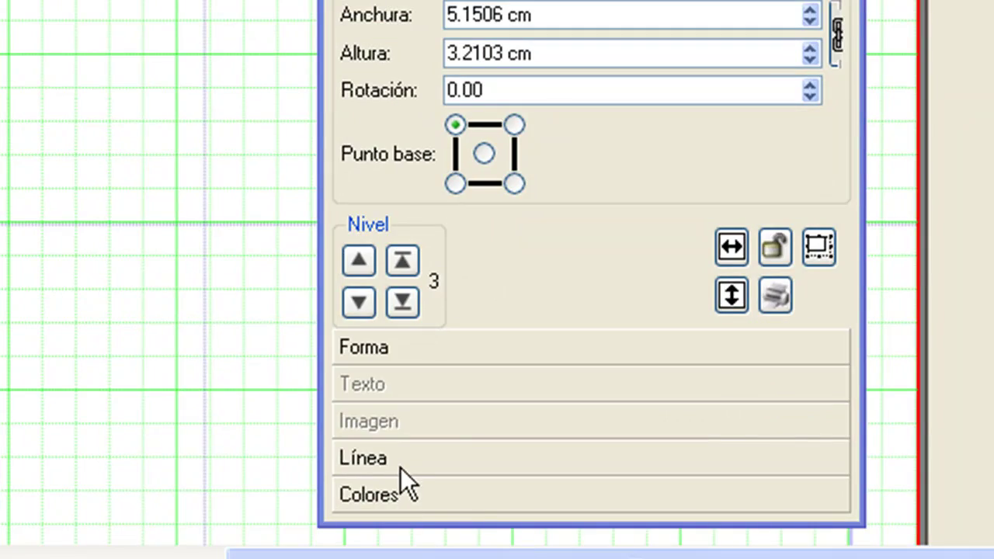
left_click(407, 536)
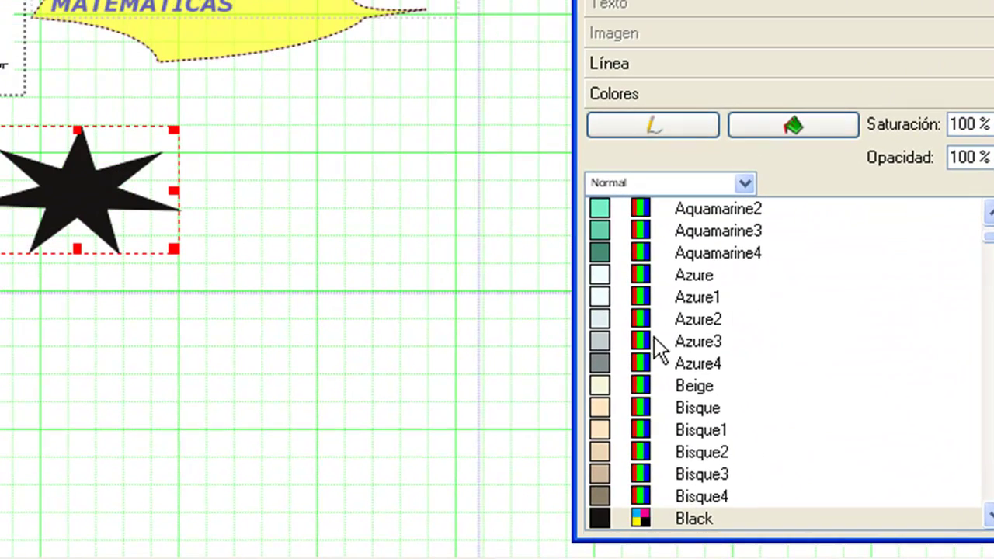
left_click(605, 411)
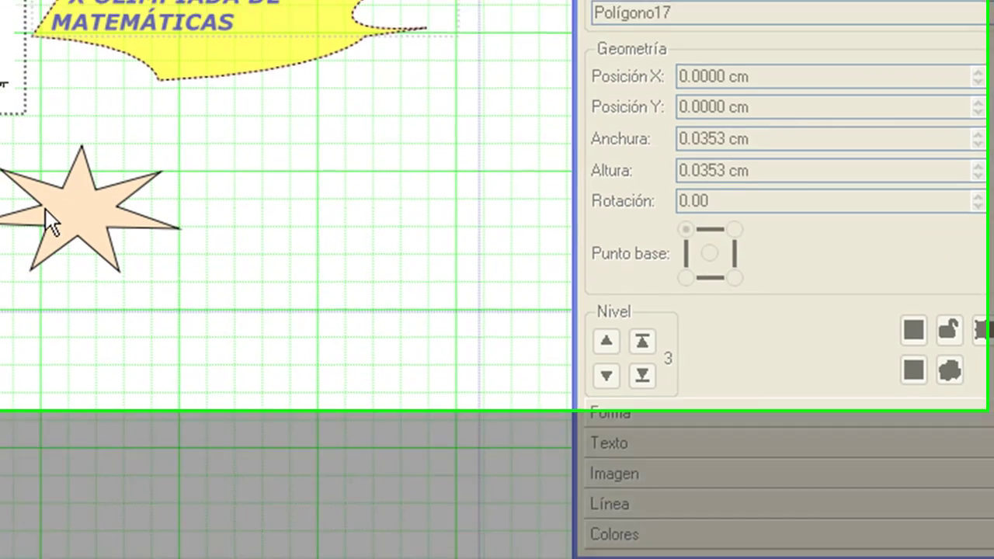
Move the star over the pointed right end of the title frame and shrink it to about 3.99 × 2.72 cm
left_click_drag(47, 196, 339, 0)
left_click_drag(350, 140, 350, 159)
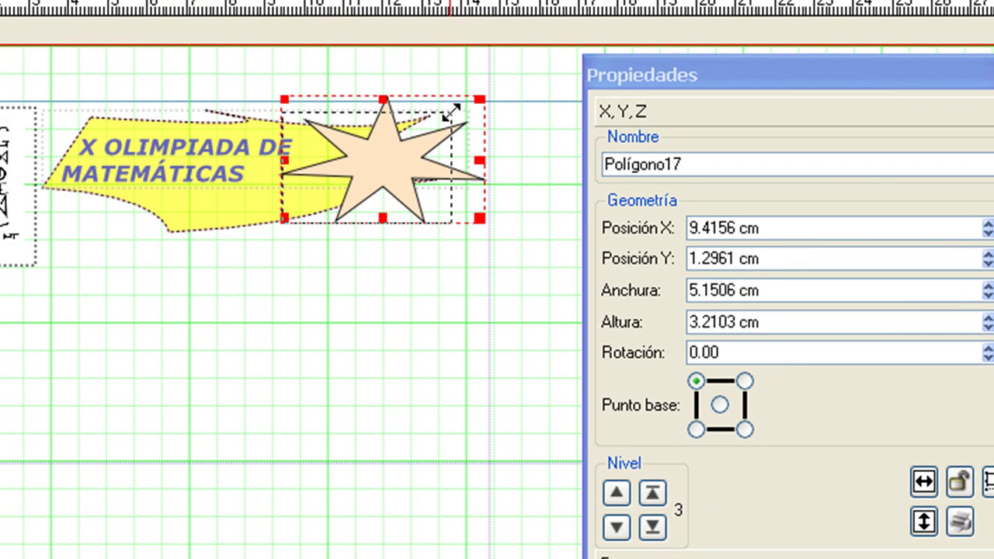
left_click_drag(450, 113, 433, 119)
left_click_drag(374, 164, 389, 157)
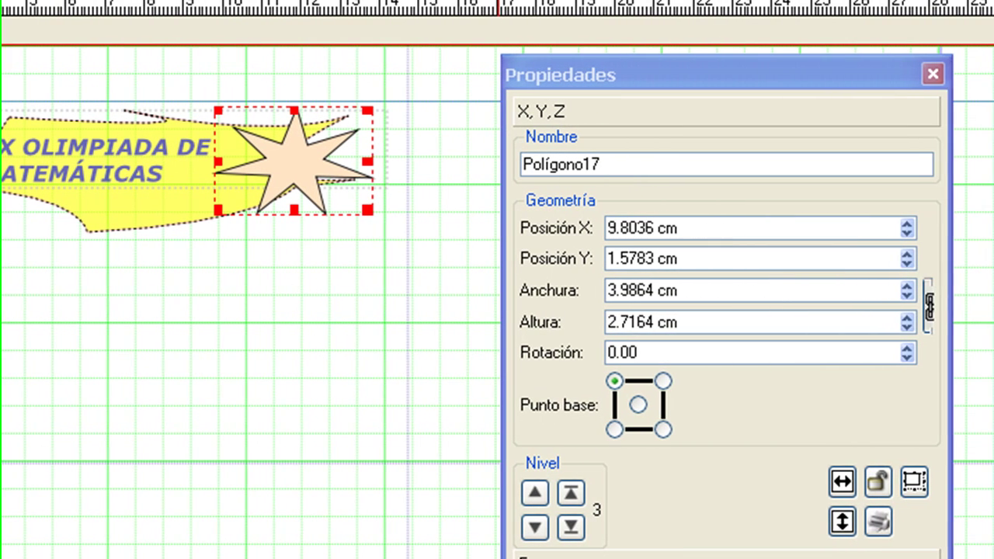
Set the star's fill opacity to 0 % and close its properties
left_click(775, 556)
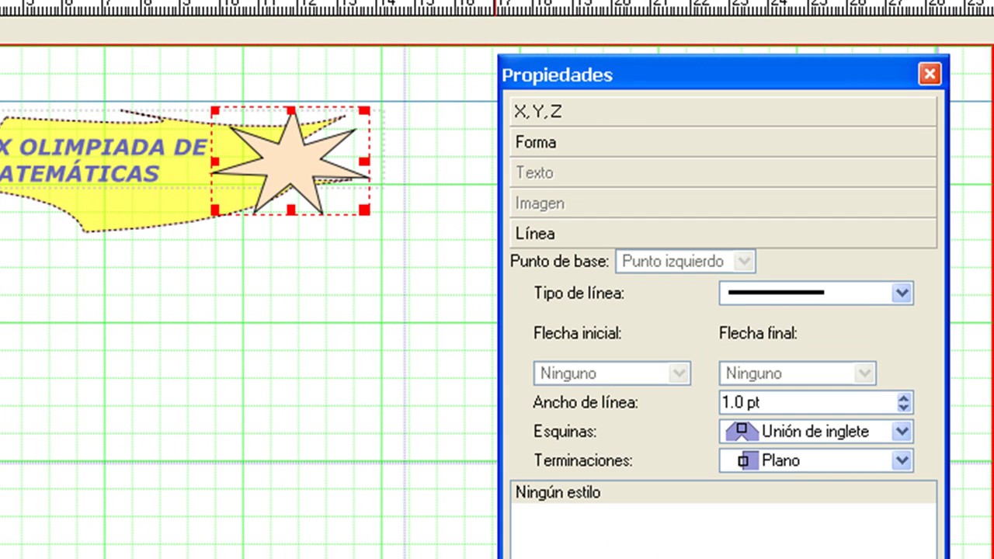
left_click(606, 556)
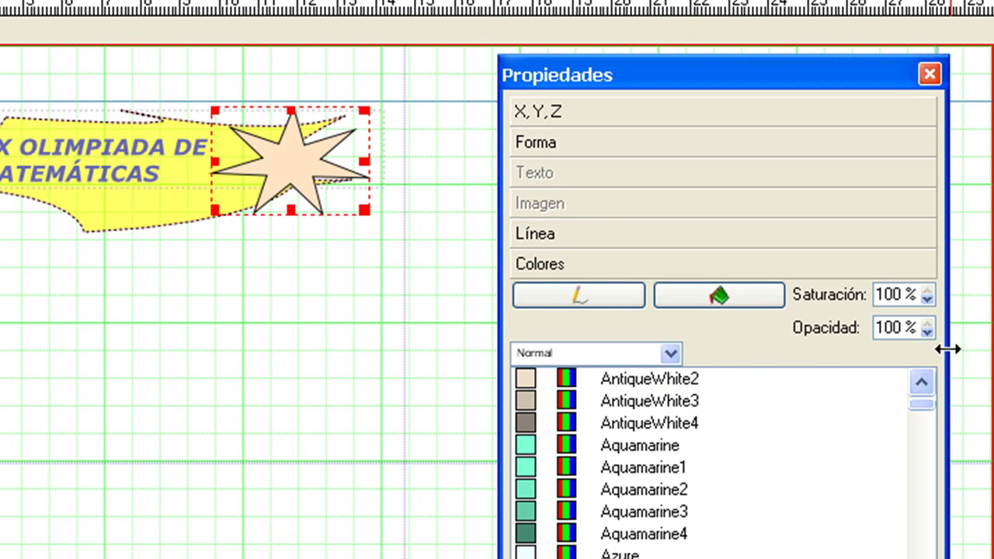
left_click(928, 332)
left_click(928, 332)
left_click(928, 332)
left_click(928, 331)
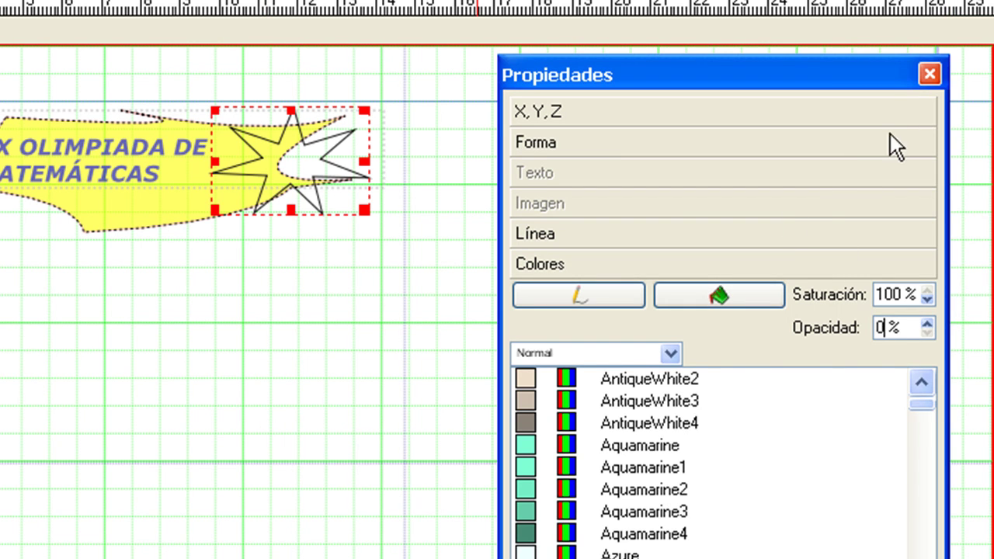
left_click(929, 75)
Draw a large text frame on the page below the logo and title
left_click(126, 411)
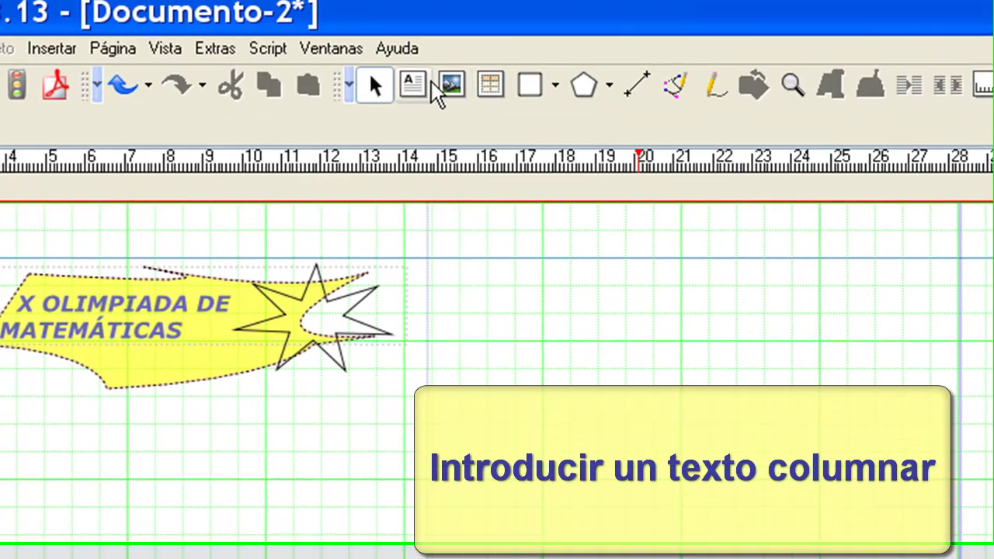
left_click(416, 103)
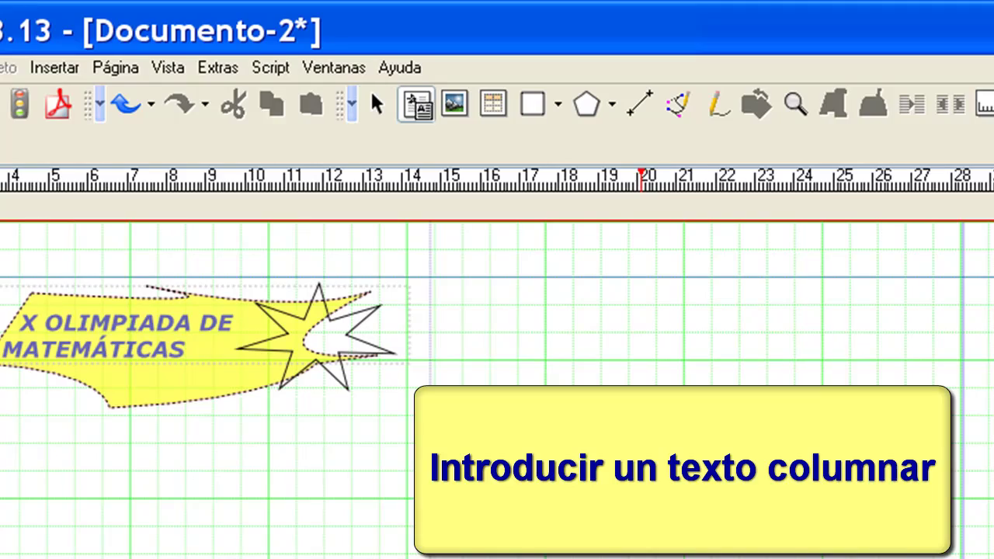
left_click_drag(68, 168, 434, 558)
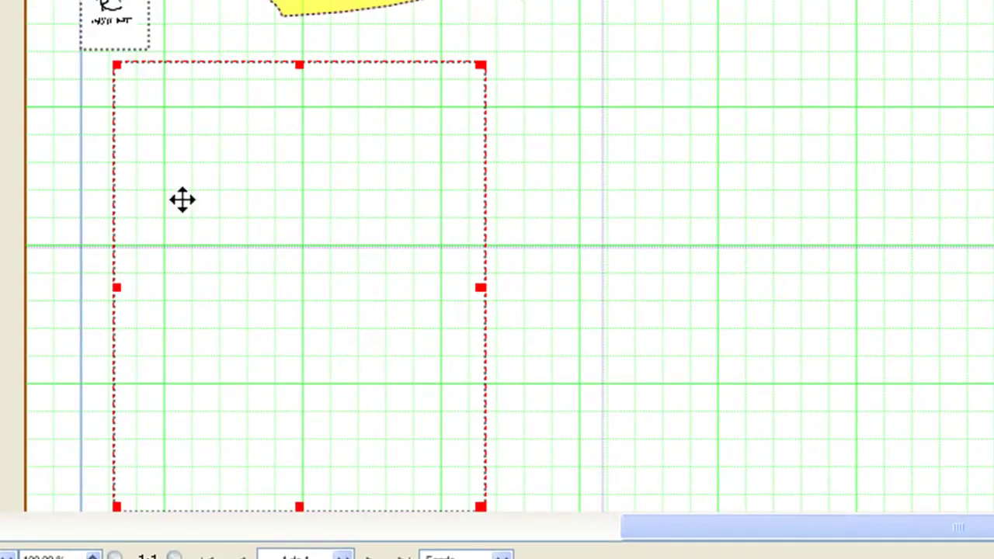
Import the contents of texto_documento.txt into the new text frame
right_click(288, 185)
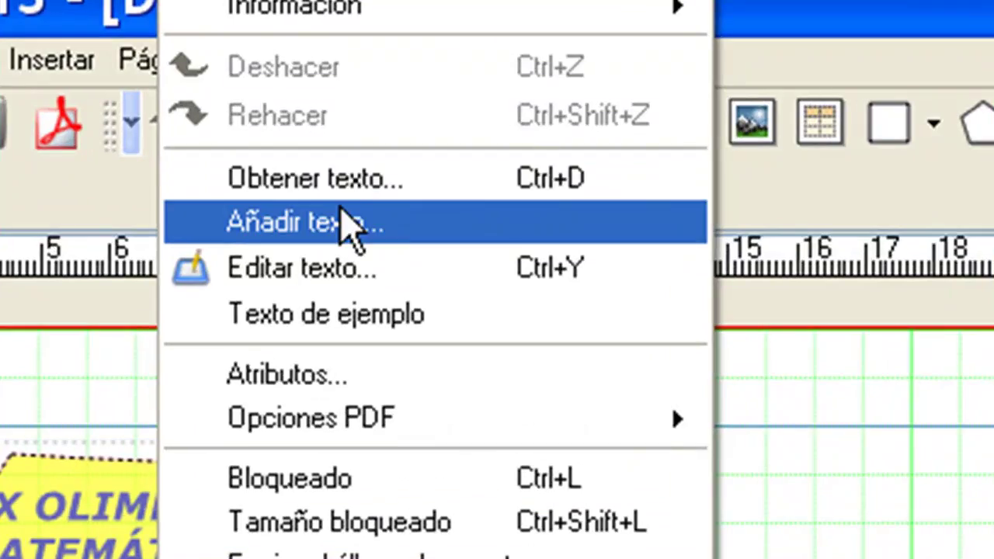
left_click(350, 225)
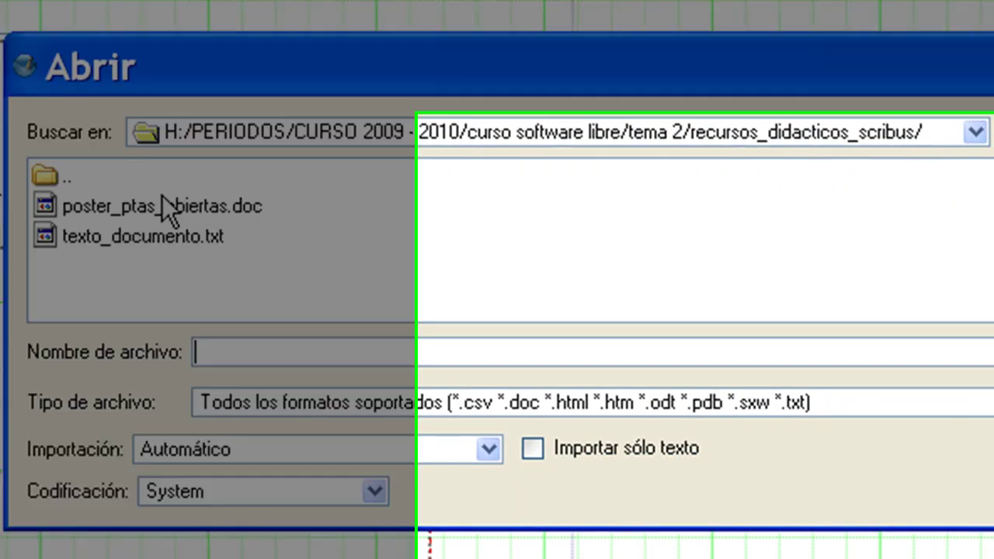
left_click(142, 236)
left_click(872, 279)
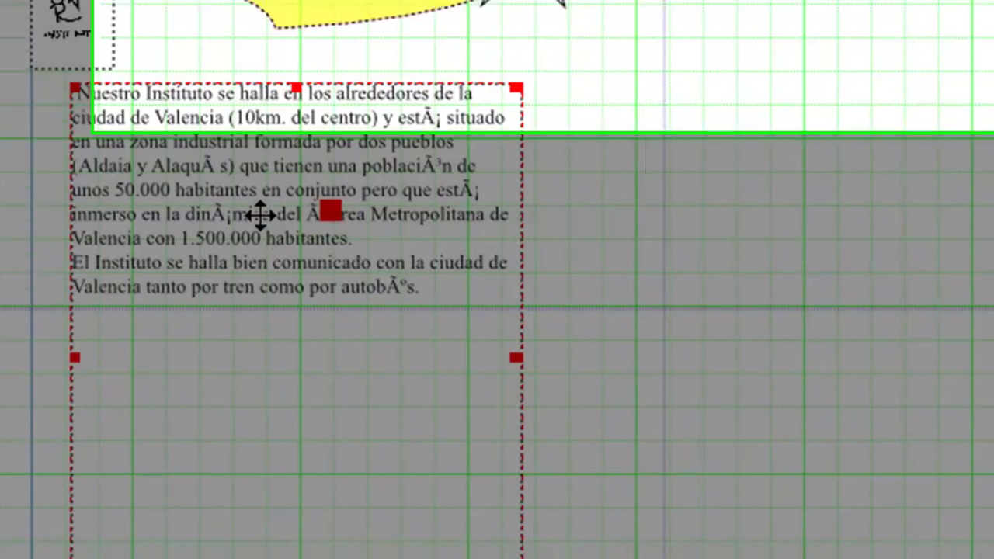
Open the imported text in the internal editor and create a new paragraph style named CUERPO
right_click(262, 206)
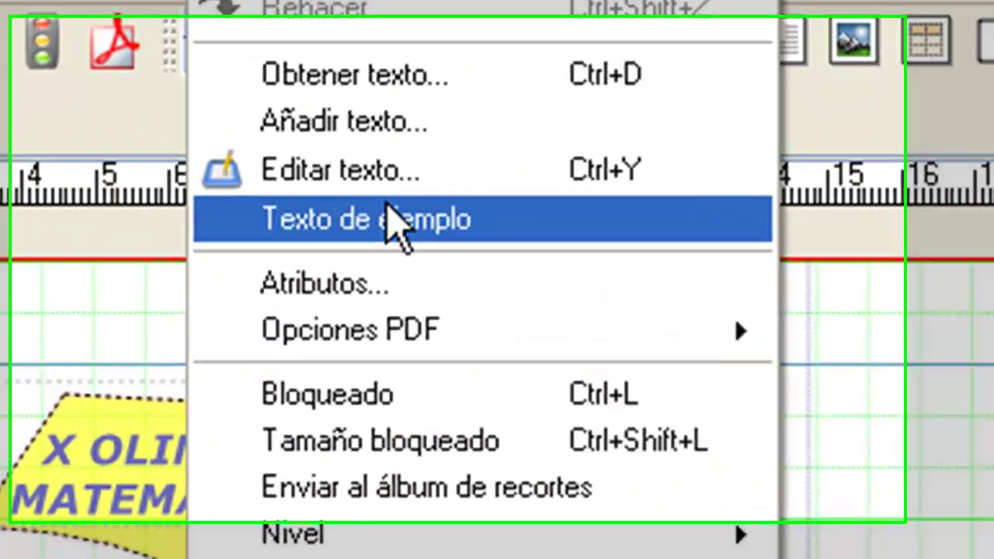
left_click(311, 9)
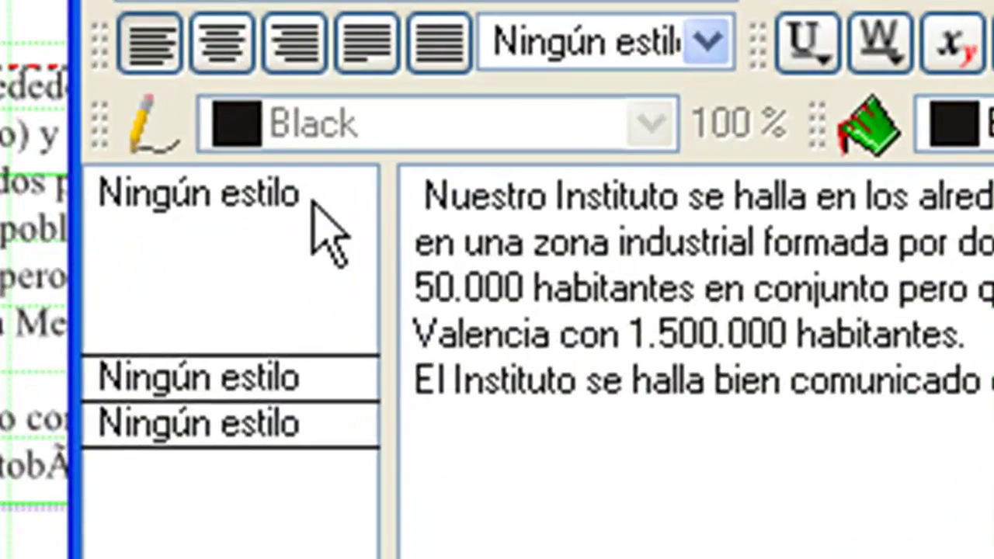
left_click(178, 275)
left_click(536, 292)
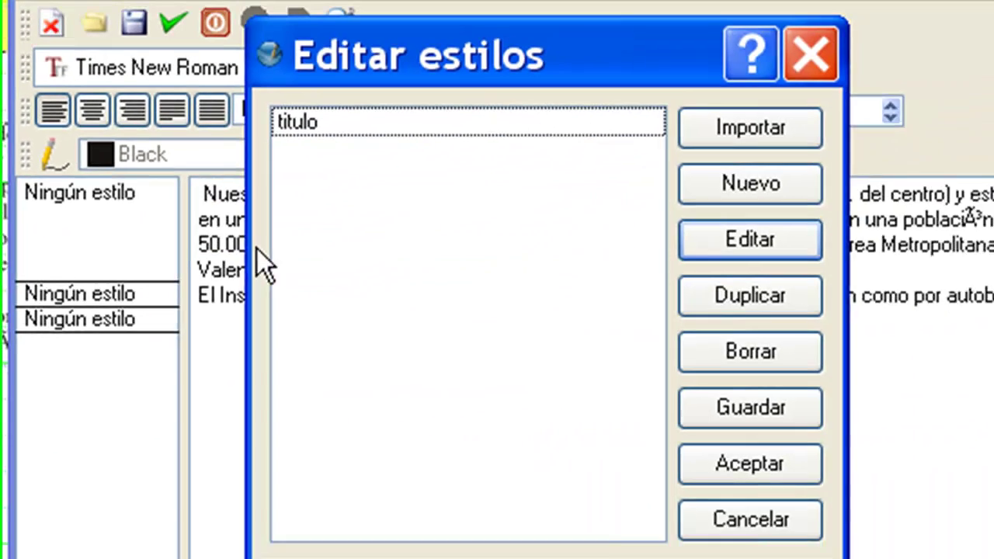
left_click(702, 186)
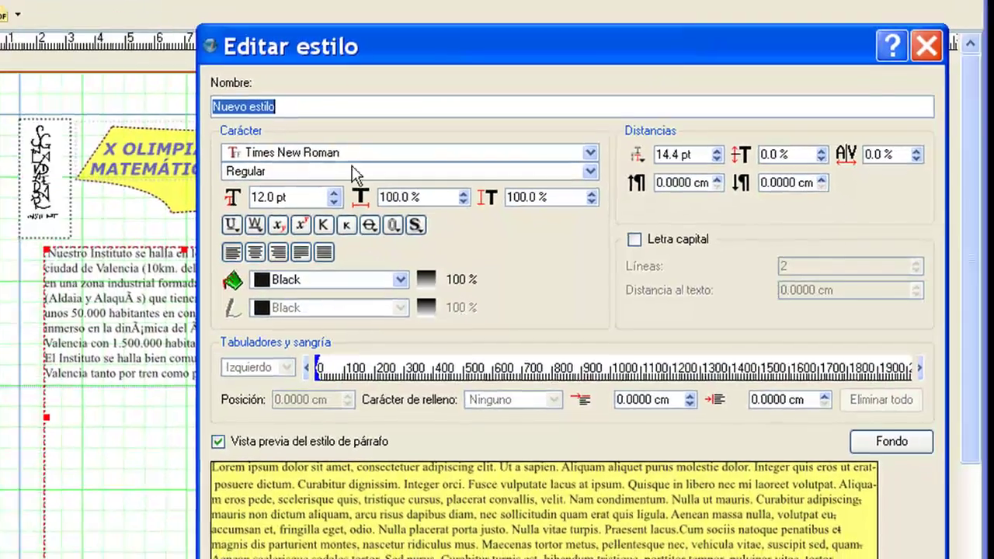
type("CUERPO")
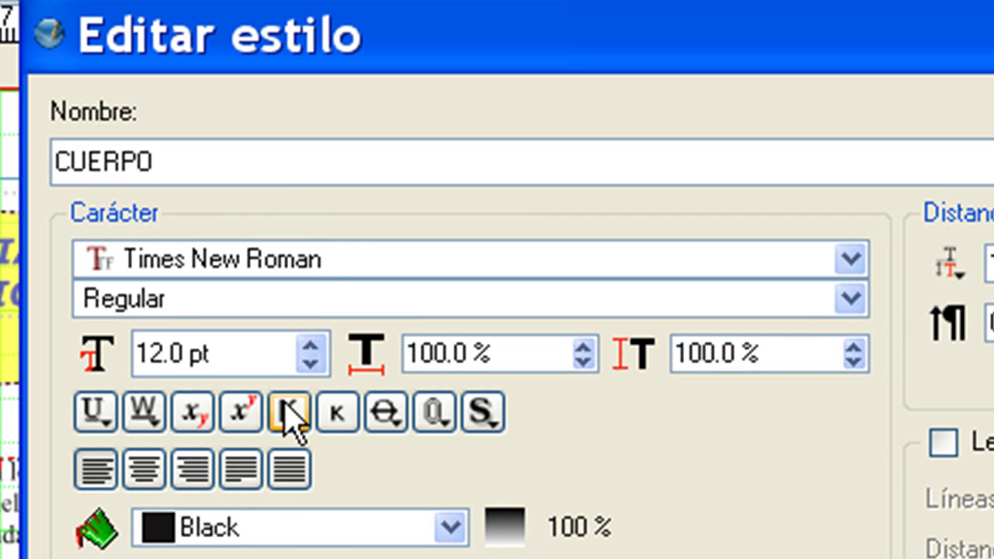
Give the CUERPO style the Arial Rounded MT Bold font and Brown4 text colour, and accept the style changes
left_click(289, 262)
type("ar")
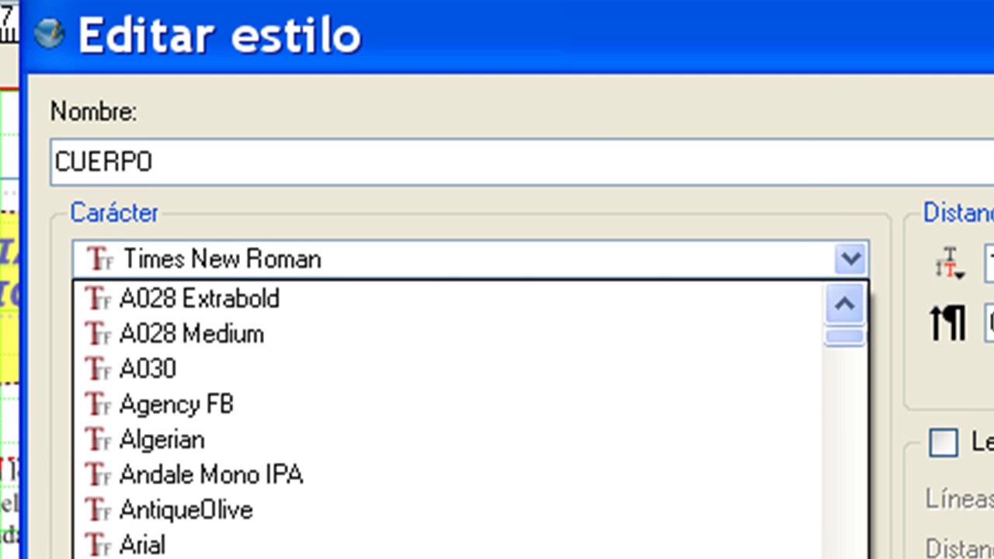
left_click(342, 557)
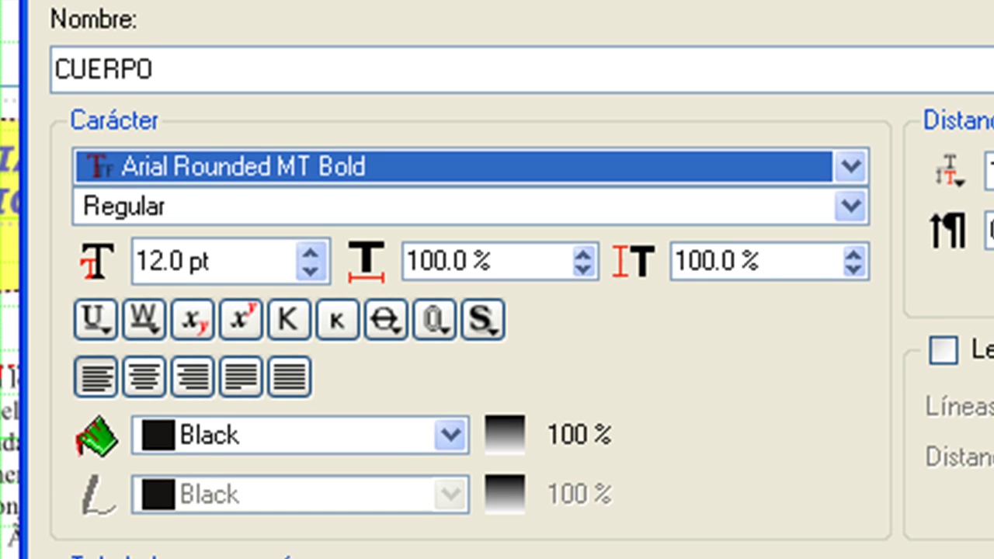
left_click(450, 436)
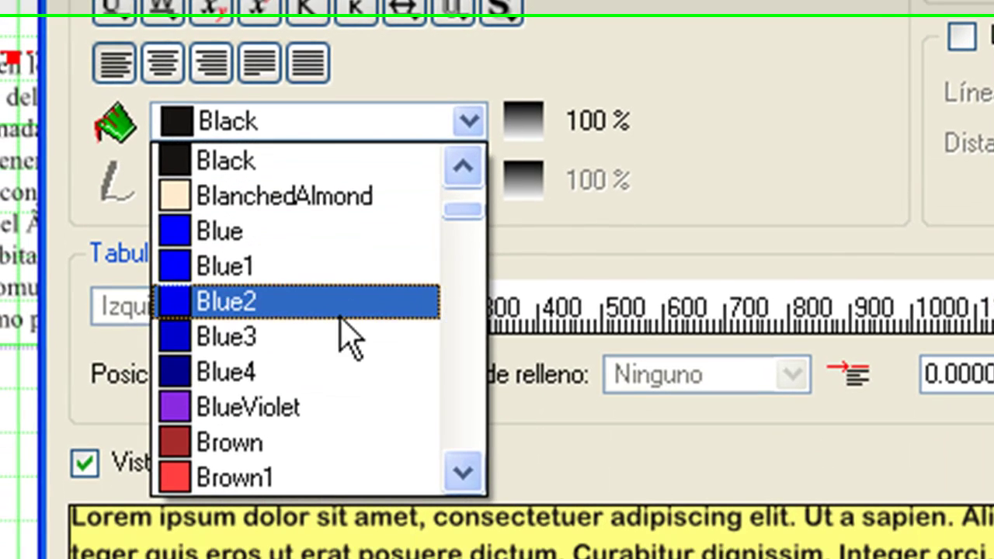
scroll(327, 450, "down", 4)
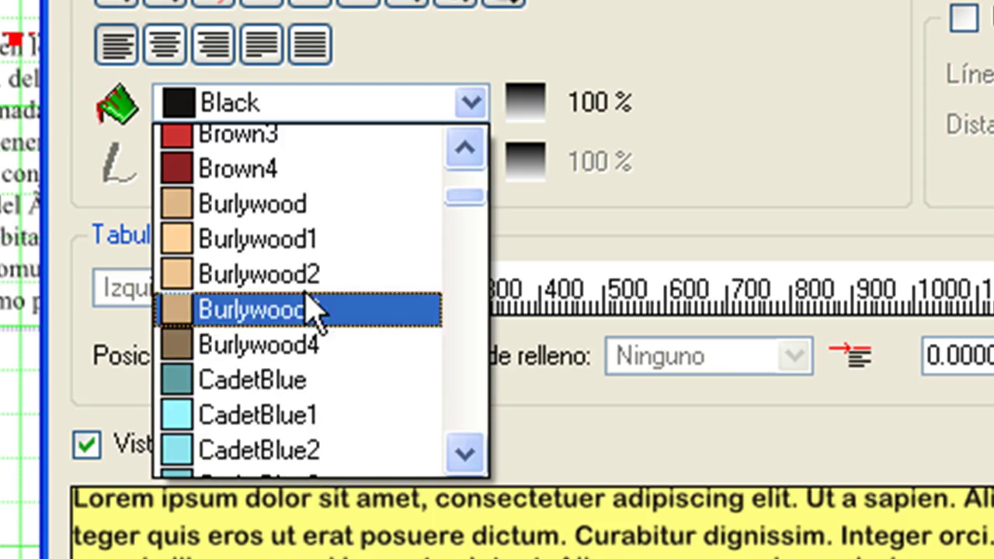
left_click(230, 178)
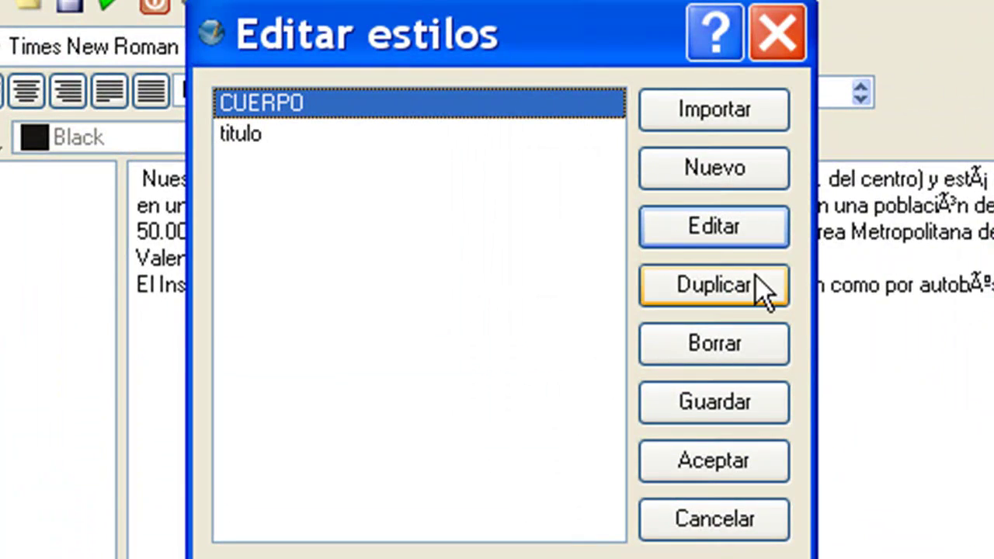
left_click(769, 456)
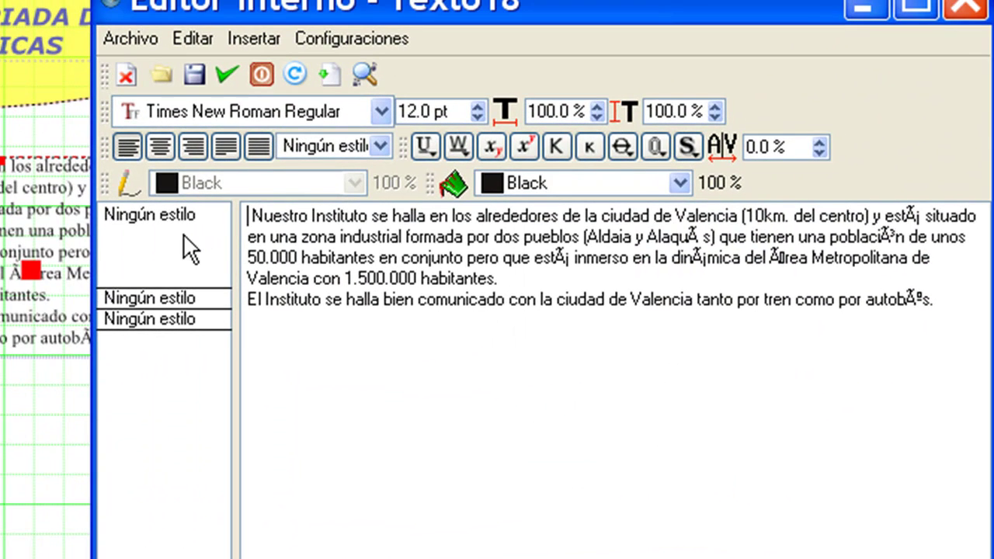
Apply the CUERPO style to both text paragraphs and update the text frame on the page
left_click(156, 234)
left_click(237, 247)
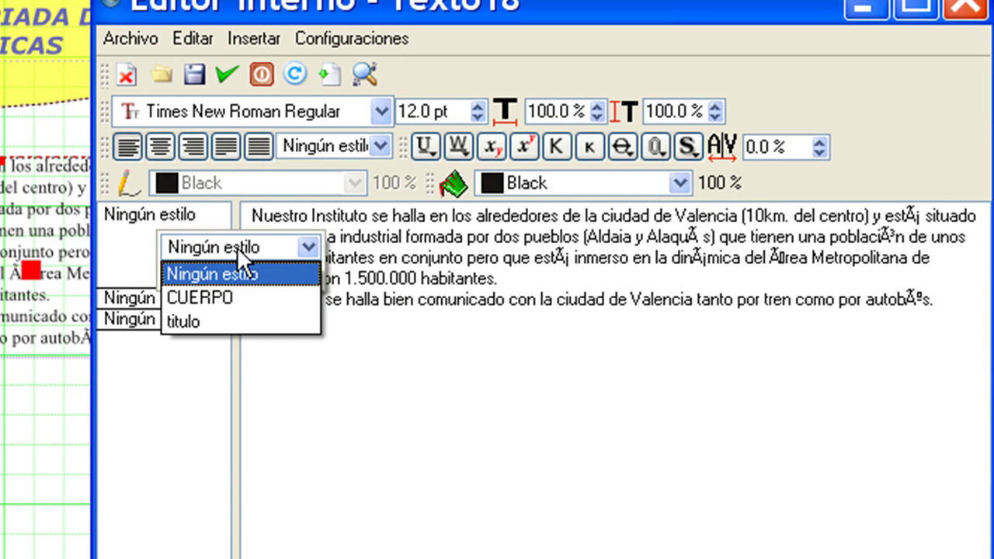
left_click(237, 294)
left_click(365, 259)
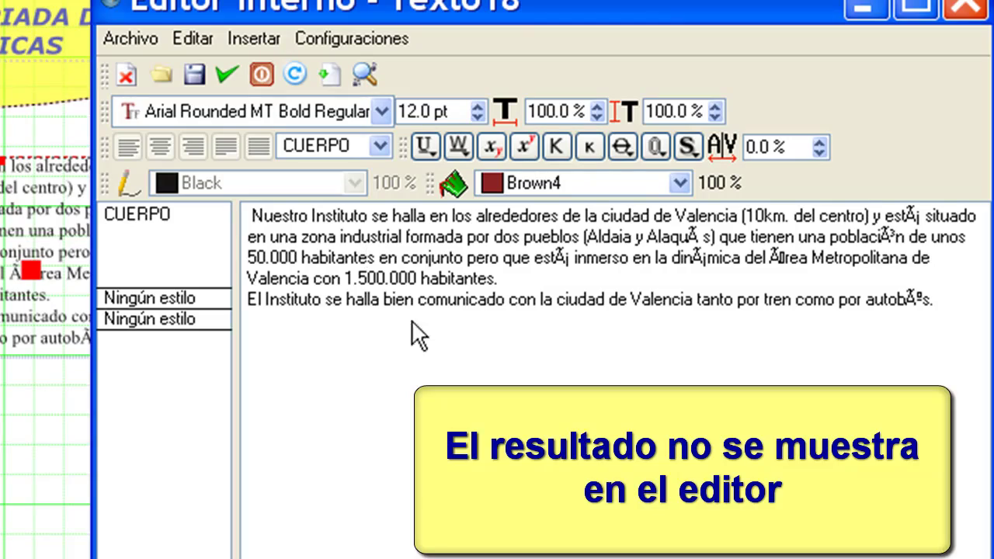
left_click(203, 301)
left_click(256, 309)
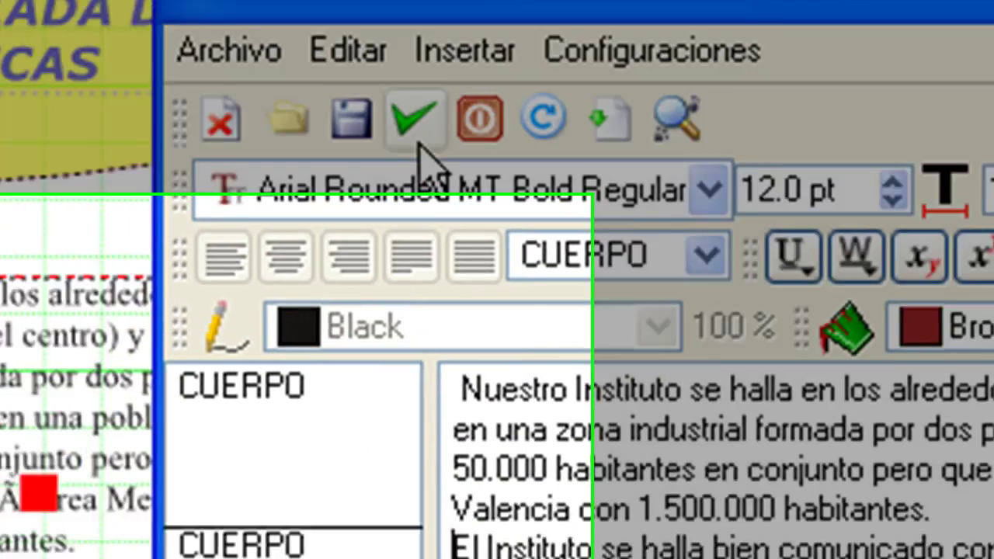
left_click(290, 169)
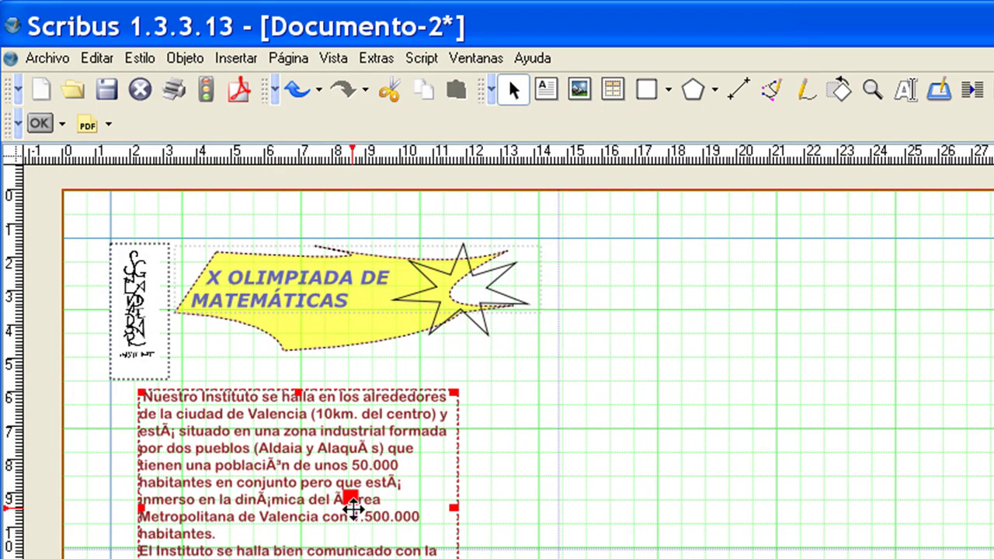
Open the body text frame's shape for node editing and add one node to its left edge and one to its right edge
right_click(274, 467)
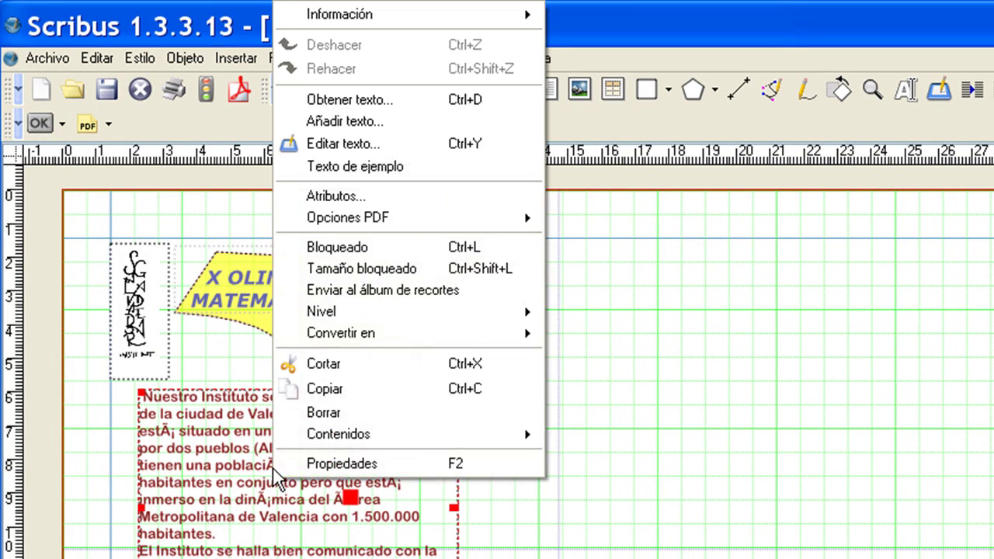
left_click(334, 461)
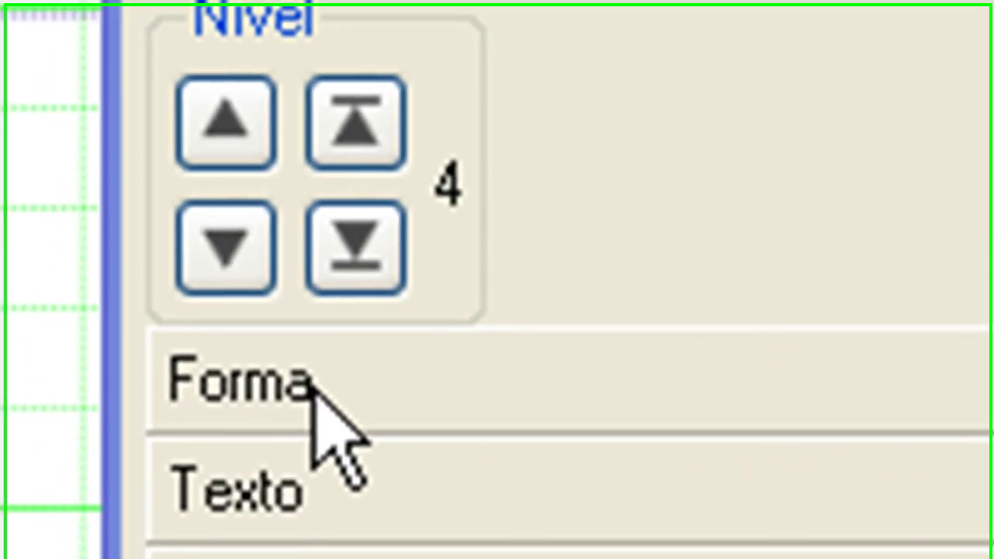
left_click(528, 489)
left_click(686, 134)
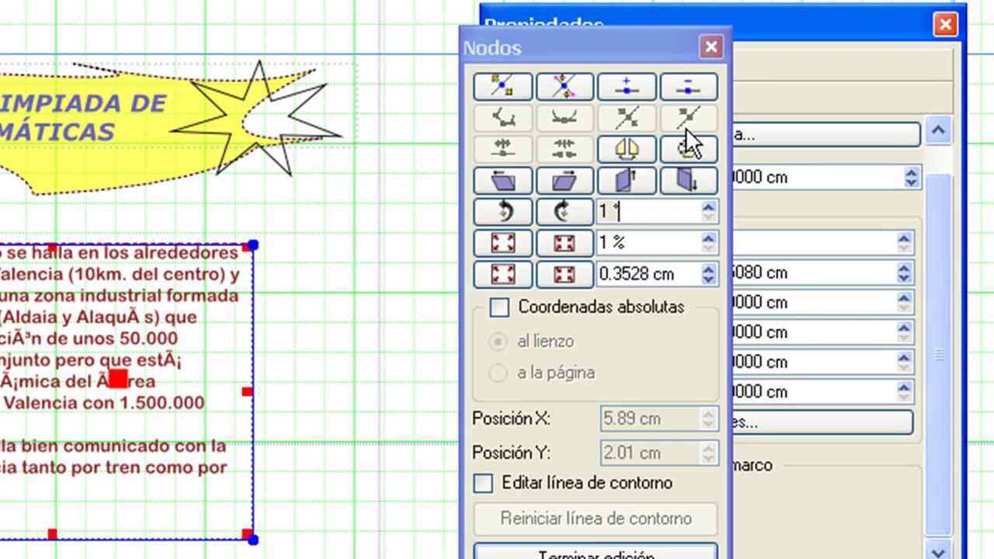
left_click(711, 45)
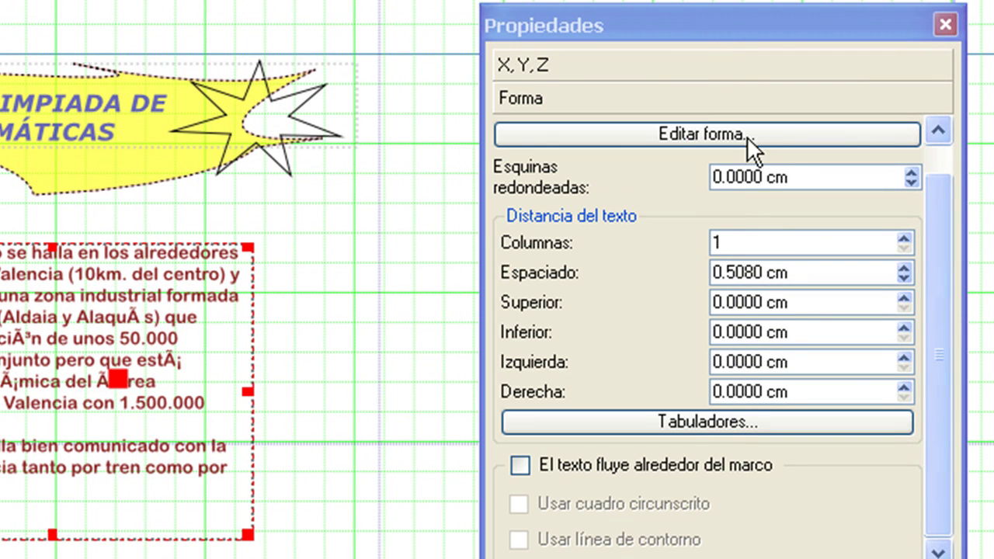
left_click(707, 134)
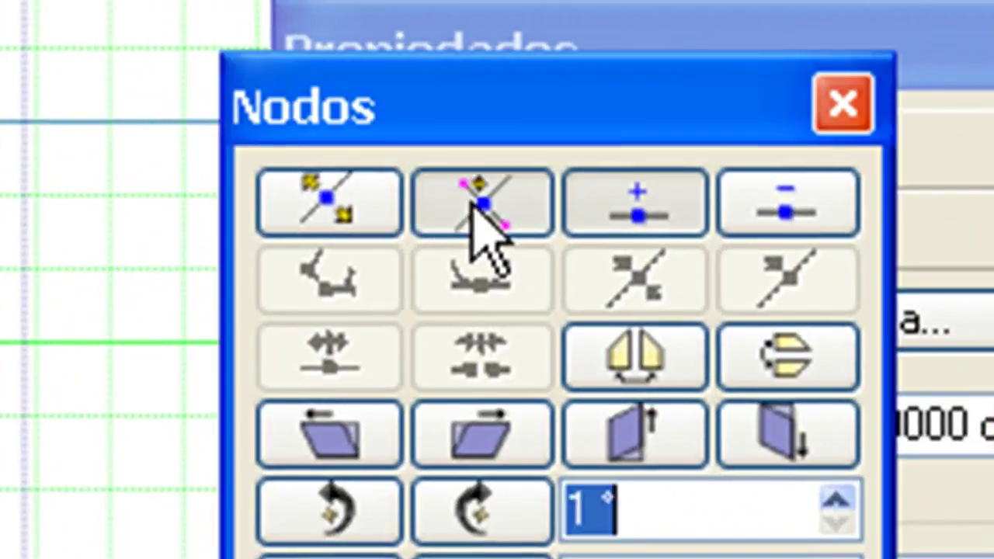
left_click(742, 53)
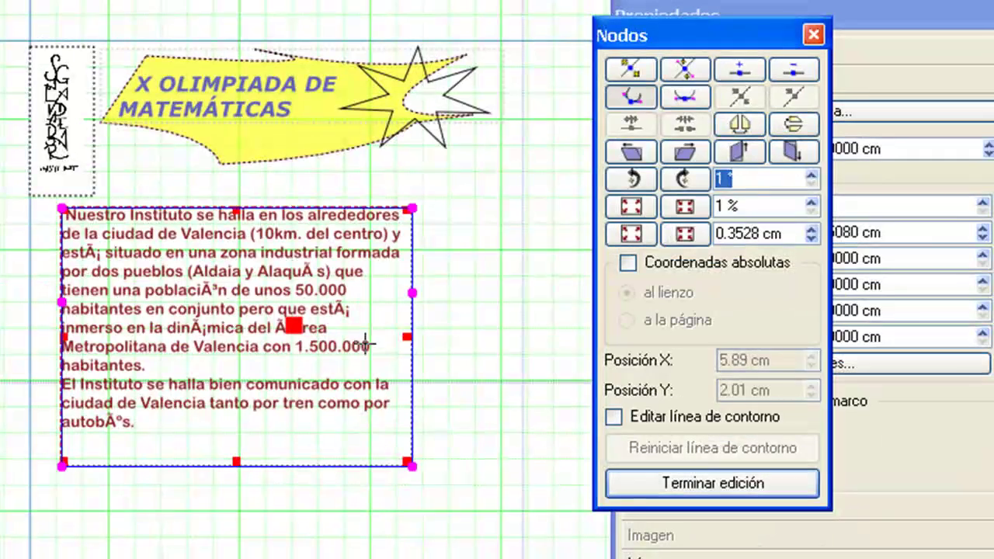
Bend the body text frame's right, bottom, left and top edges inward into curves by moving the nodes' control points
left_click_drag(409, 291, 272, 335)
left_click_drag(337, 444, 297, 436)
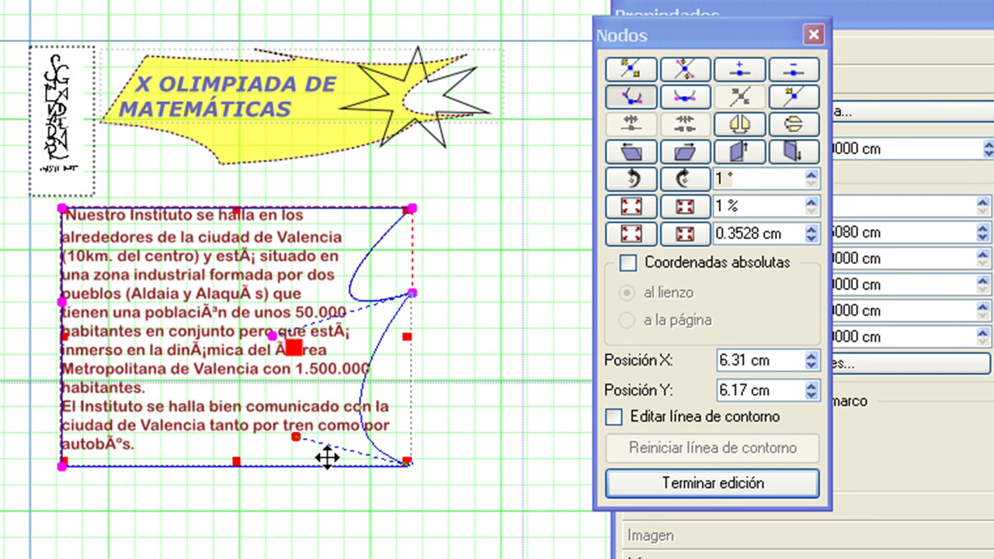
left_click(230, 438)
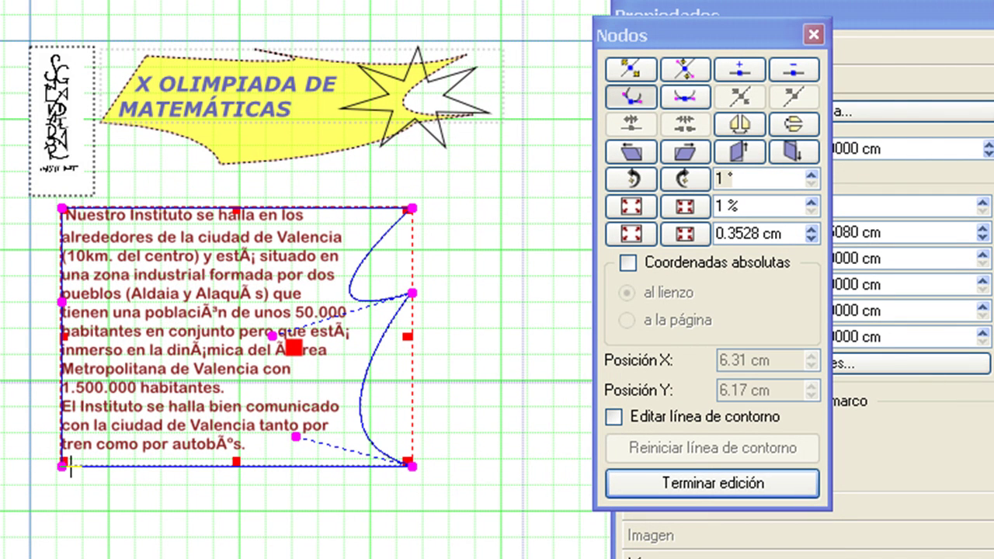
left_click_drag(60, 466, 118, 401)
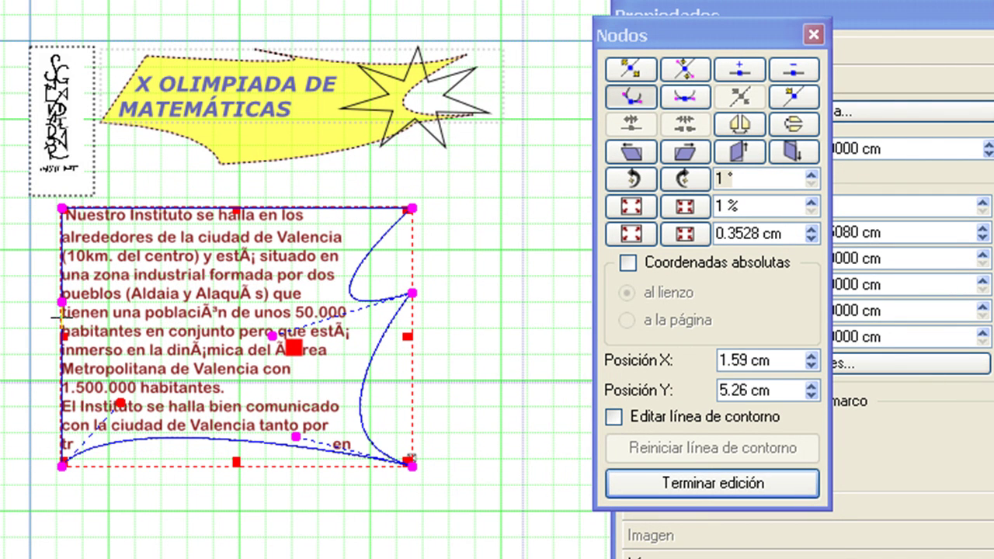
left_click_drag(61, 296, 146, 242)
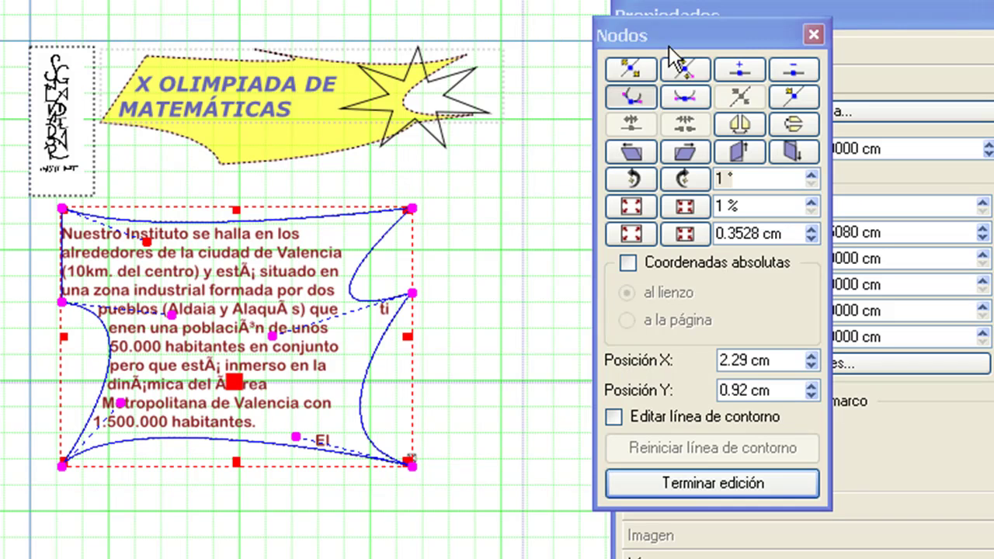
Move the frame's two bottom corner nodes down and outward, to about 10.9 cm below its top, and finish the shape editing
left_click(635, 67)
left_click_drag(236, 459, 244, 487)
left_click_drag(413, 464, 416, 556)
left_click_drag(58, 463, 58, 556)
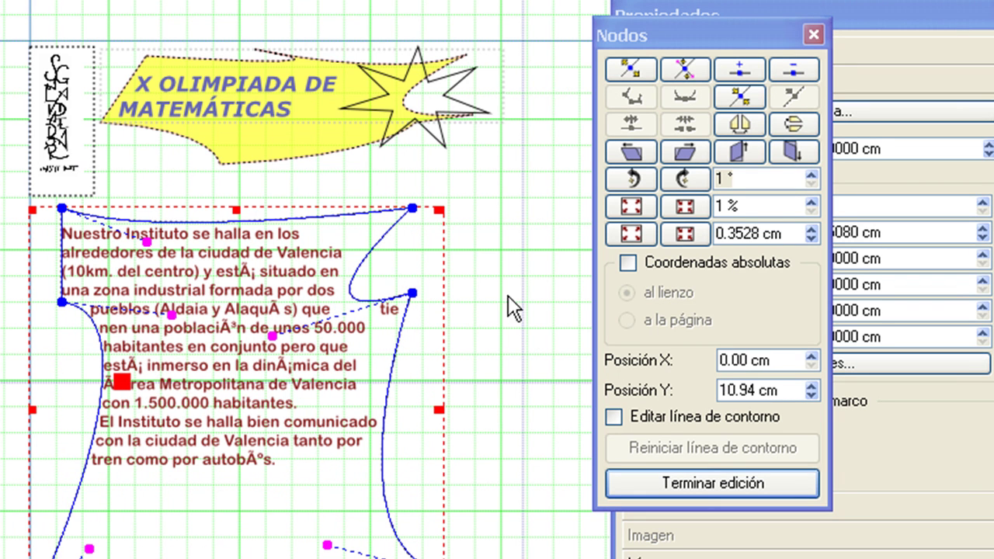
left_click(726, 477)
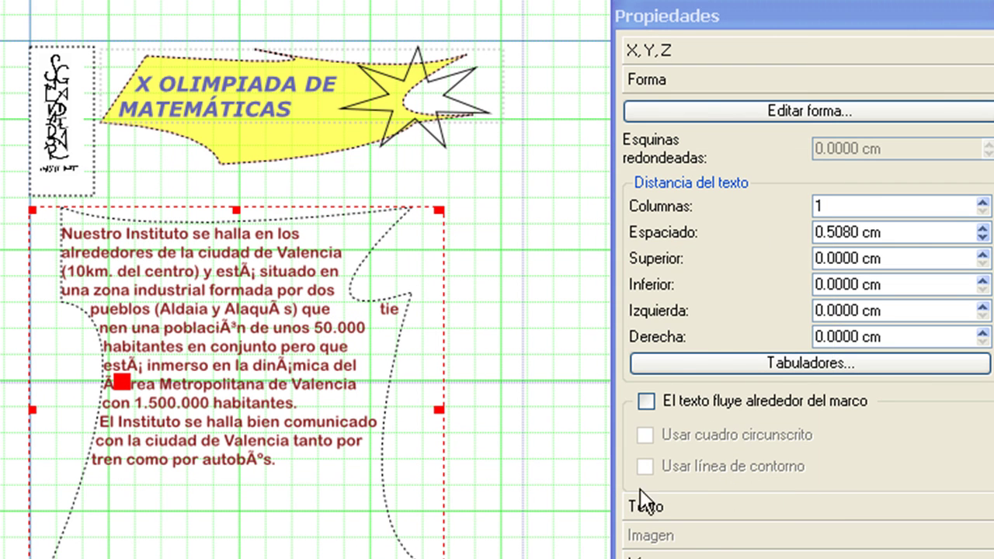
Fill the body text frame with AntiqueWhite1 at 60% opacity and close its properties
left_click(746, 558)
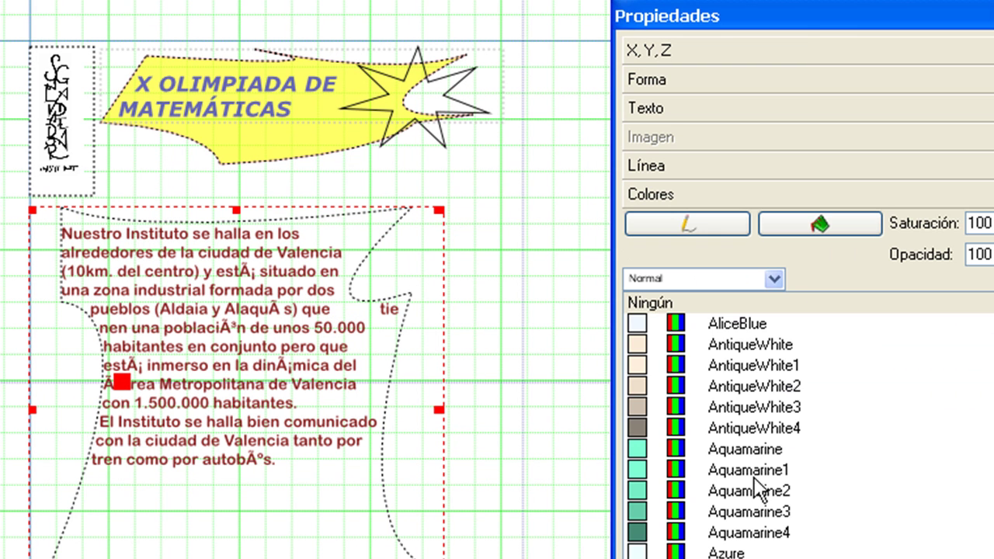
left_click(630, 367)
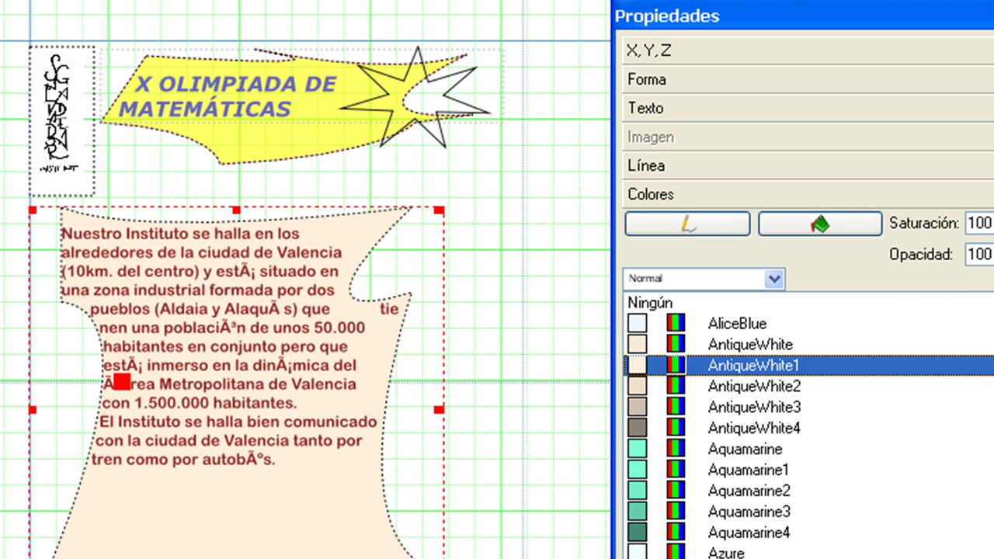
left_click(993, 259)
left_click(993, 260)
left_click(993, 259)
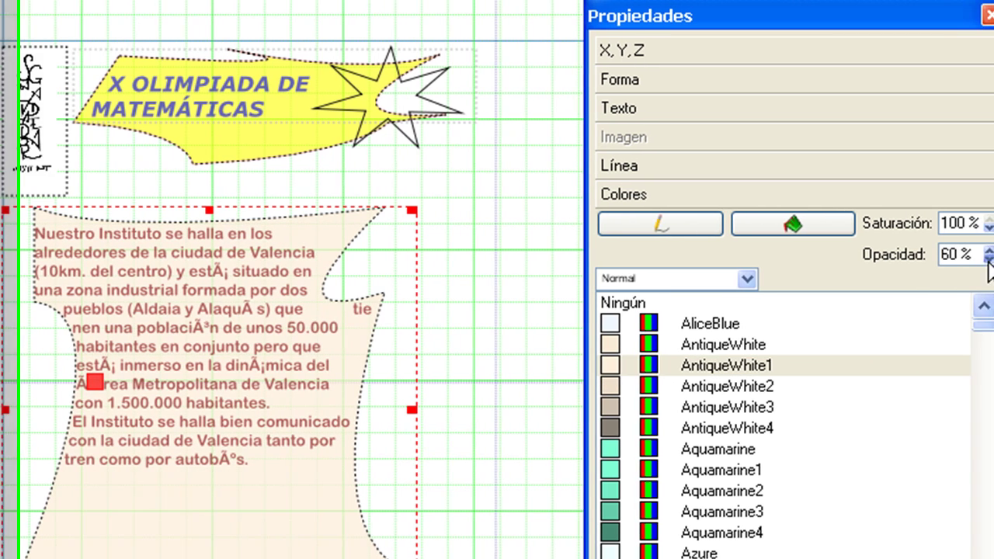
left_click(970, 16)
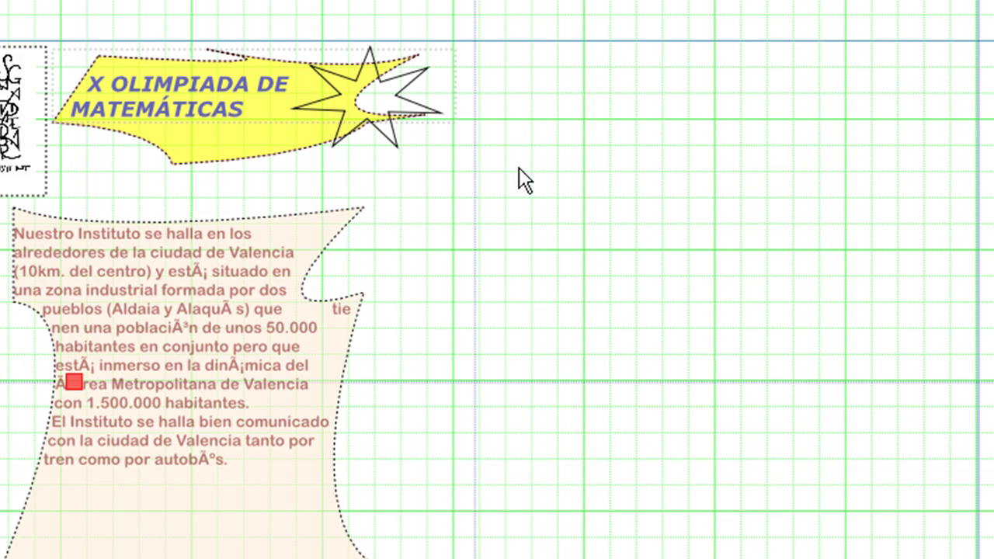